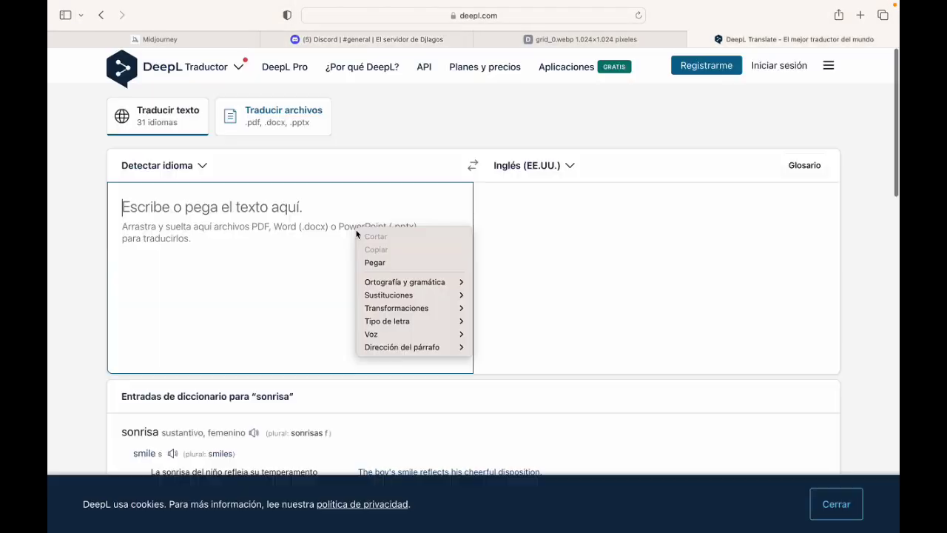
Step: Paste the copied text into the DeepL source text box for translation into English
click(374, 262)
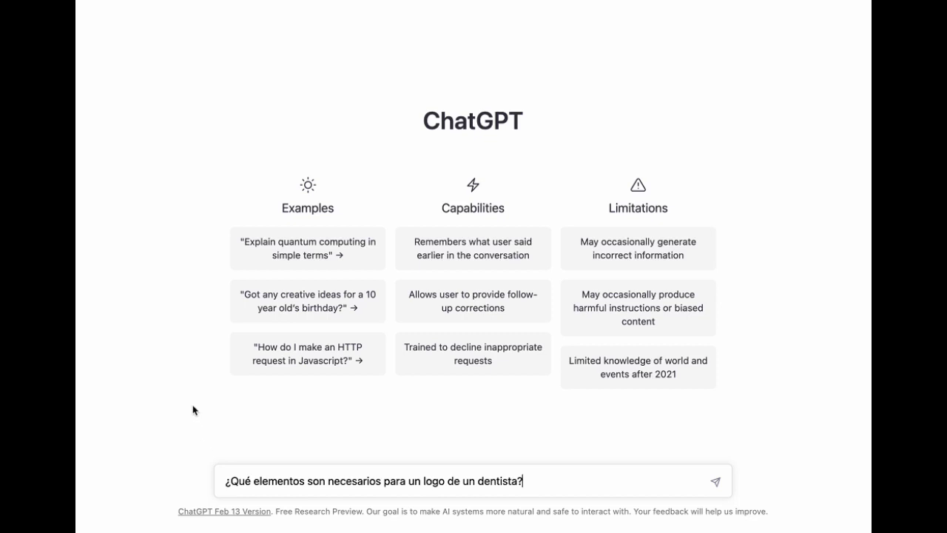
Step: Ask ChatGPT "¿Qué elementos son necesarios para un logo de un dentista?" and read through its answer
key(Return)
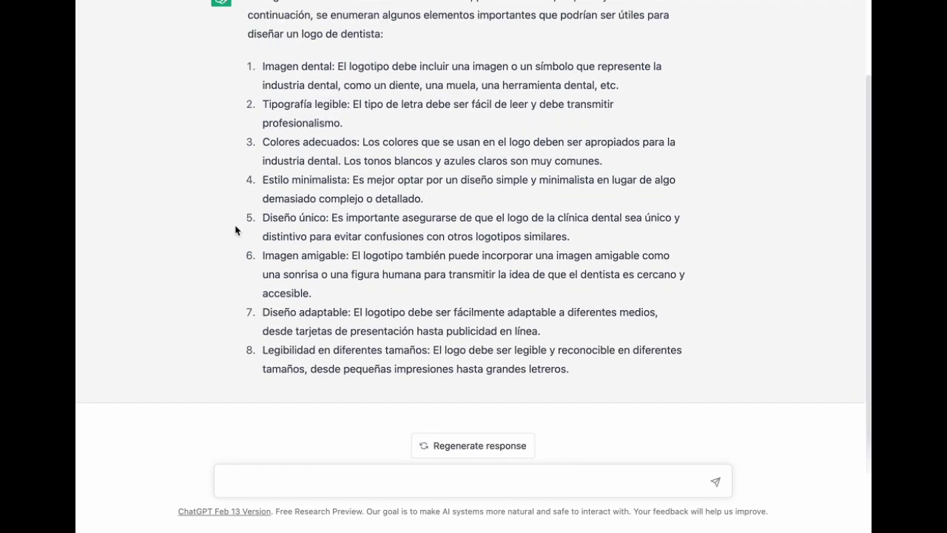
scroll(201, 229, up, 2)
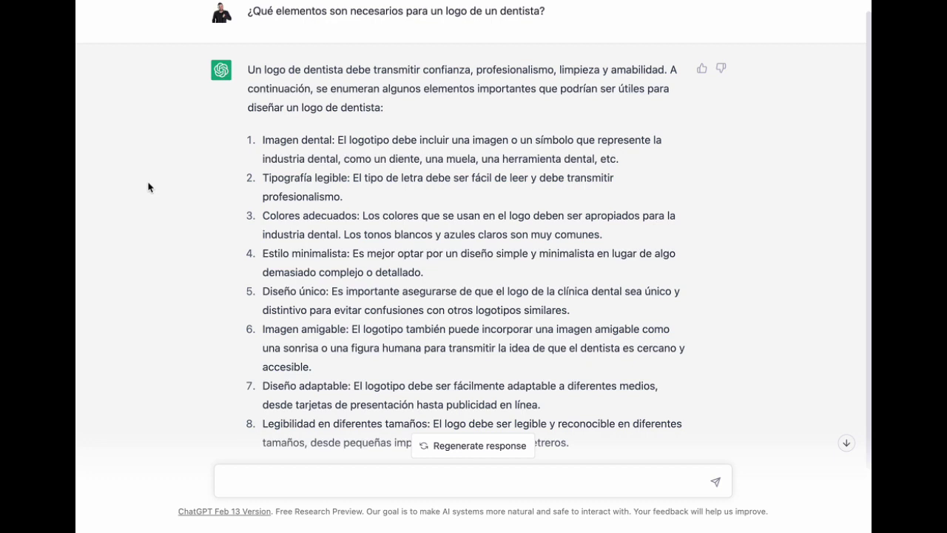
scroll(148, 187, down, 1)
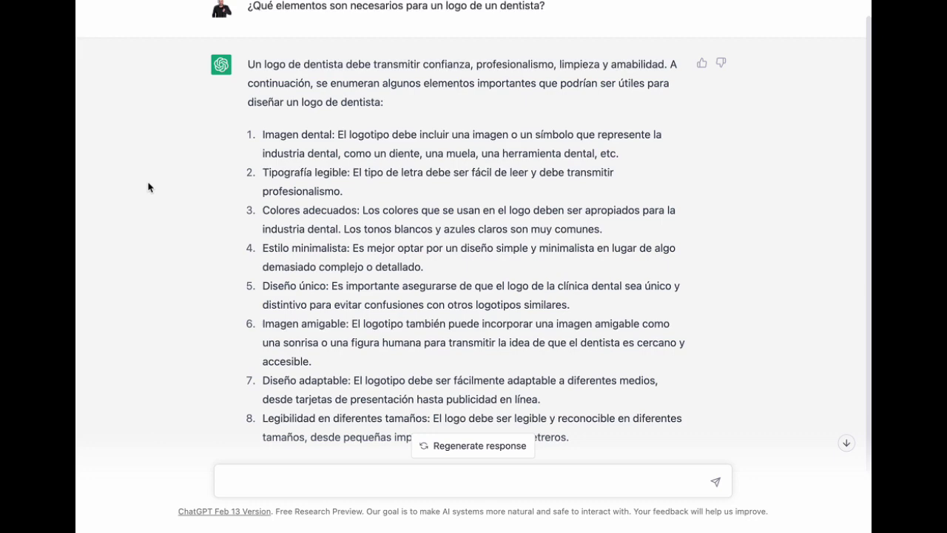
scroll(148, 187, down, 1)
scroll(148, 187, down, 2)
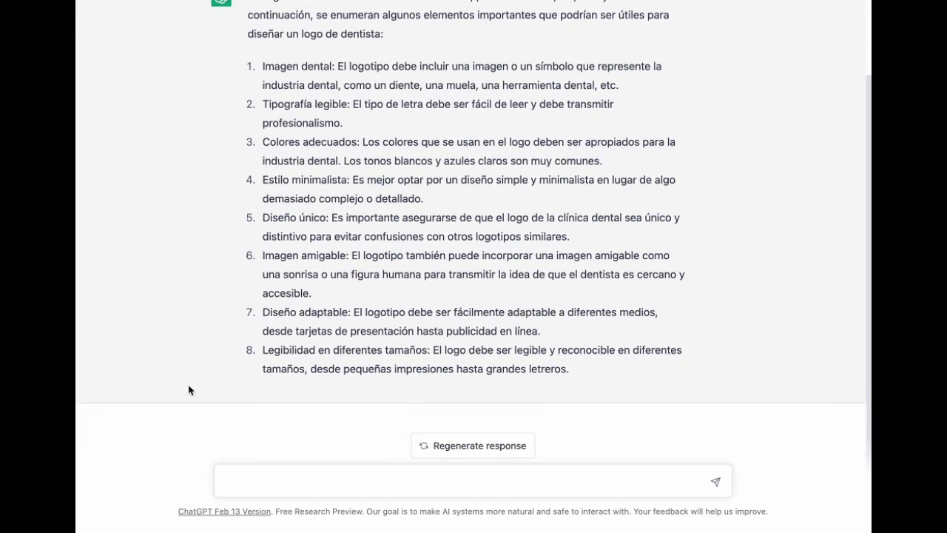
Step: Paste and send the prompt "Genera un modelo de logo para dentista con inteligencia artificial."
right_click(259, 477)
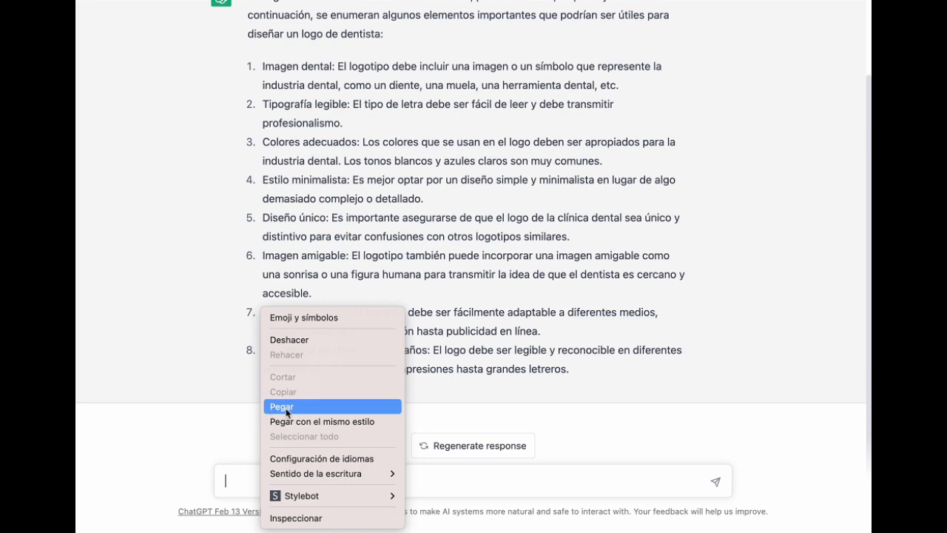
click(283, 407)
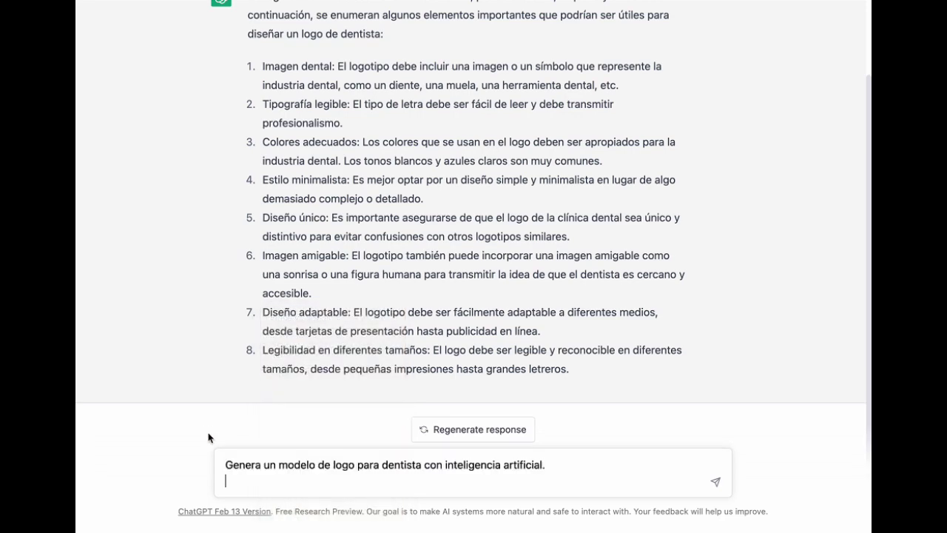
click(716, 483)
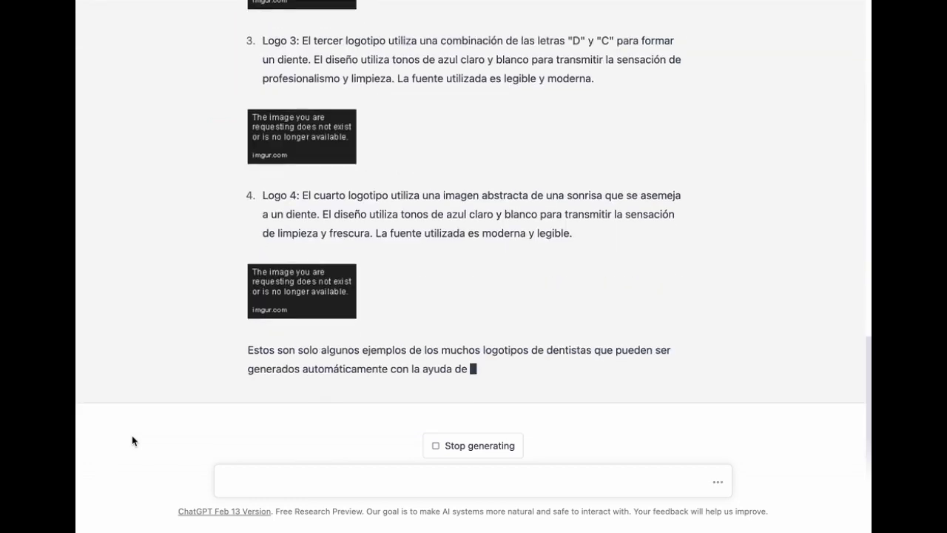
Step: Review the proposed logos and copy the full description of Logo 1, without its label
scroll(166, 382, up, 5)
scroll(167, 387, down, 5)
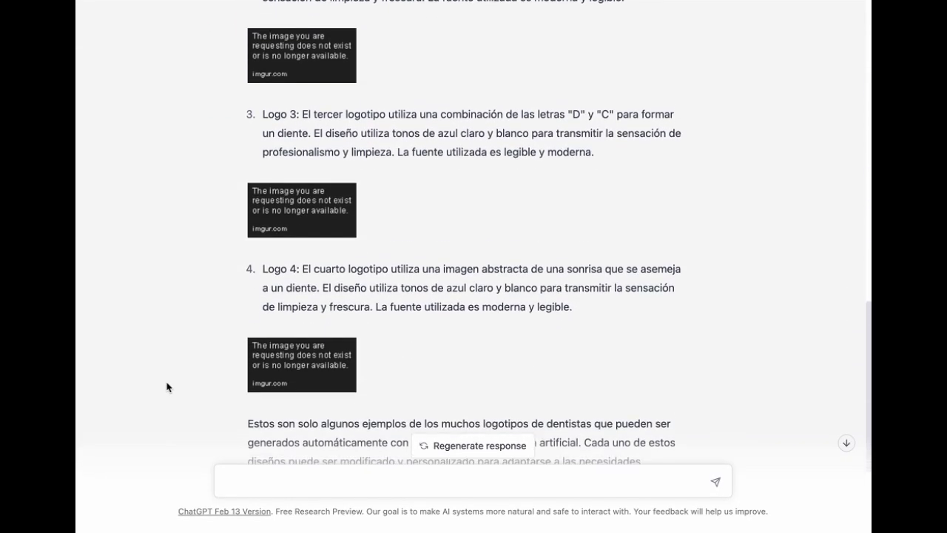
scroll(167, 387, up, 4)
scroll(167, 386, up, 4)
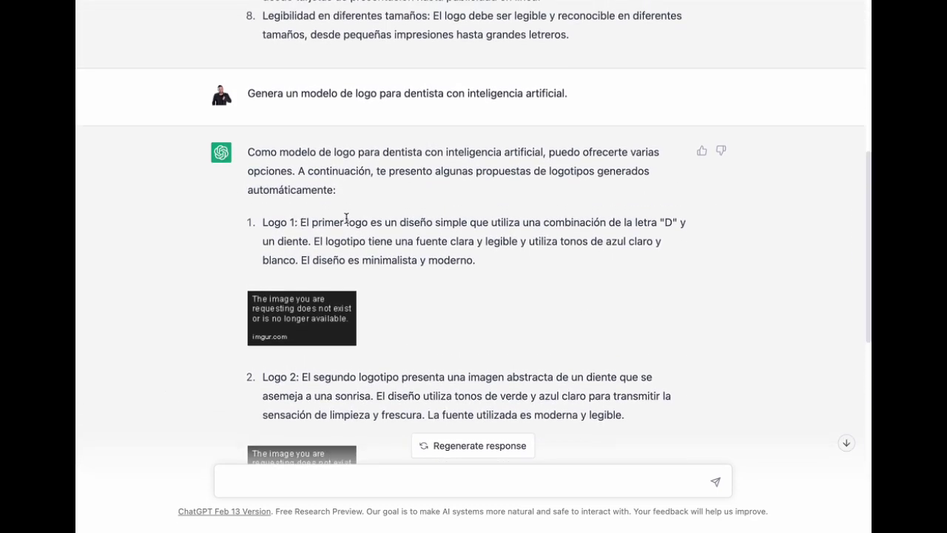
drag(299, 226, 435, 253)
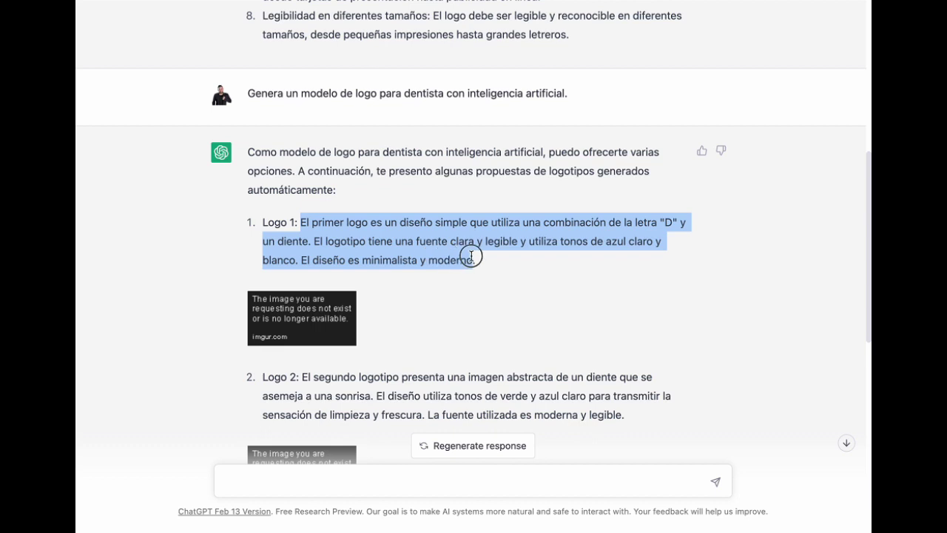
right_click(474, 236)
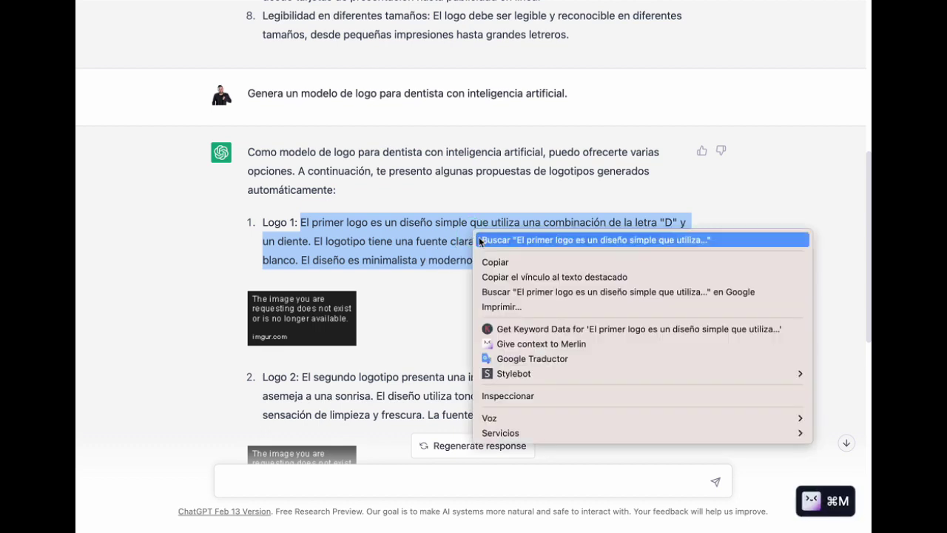
click(495, 261)
click(198, 269)
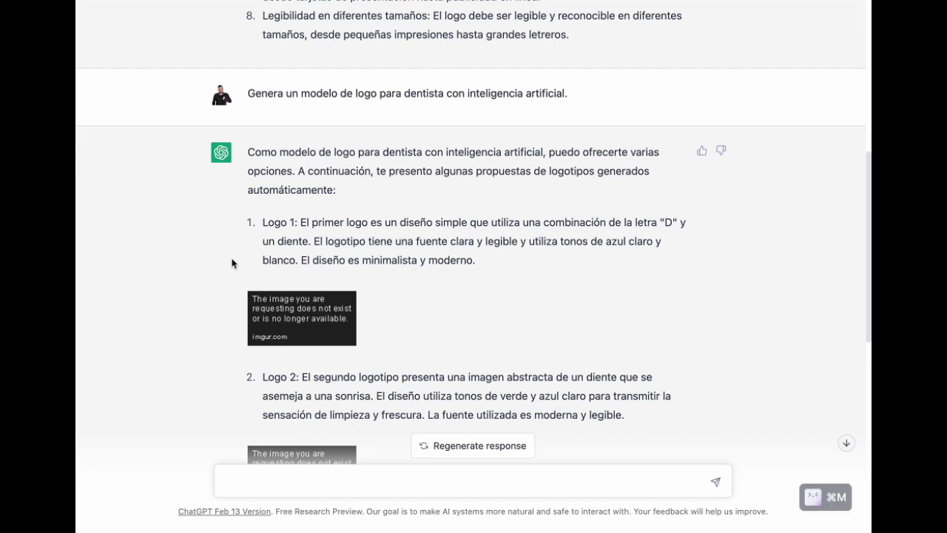
Step: Switch to the Discord #general channel and review the Midjourney logo grids and upscales for the "integral dentistry" prompt
click(456, 506)
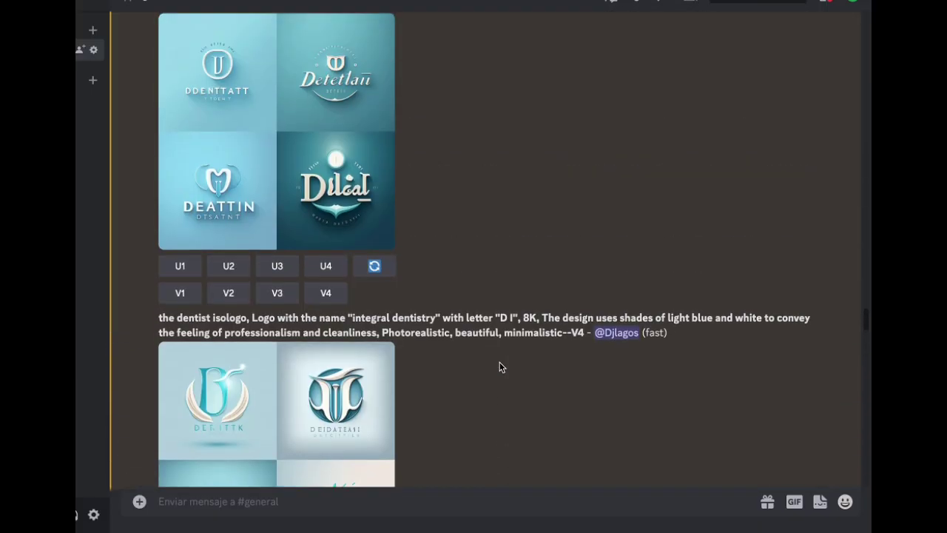
scroll(499, 362, down, 8)
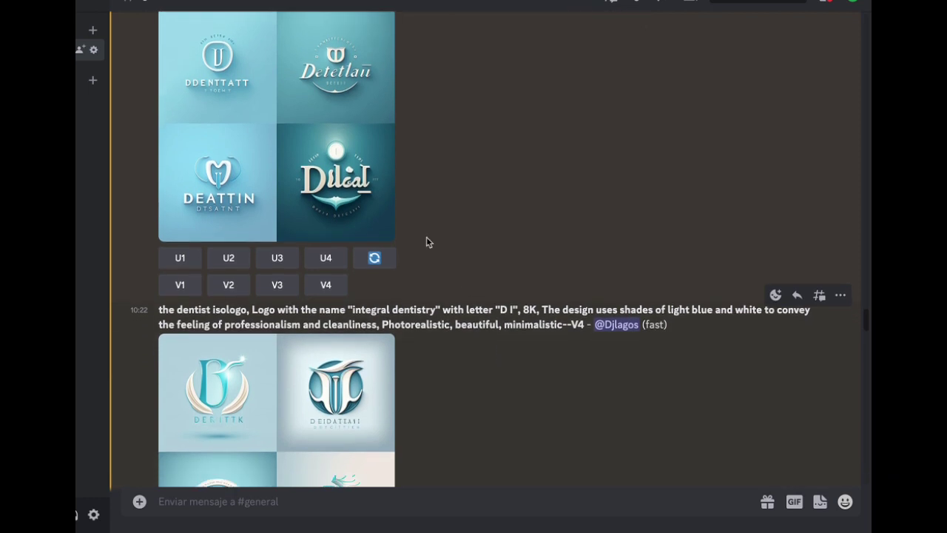
scroll(391, 223, down, 4)
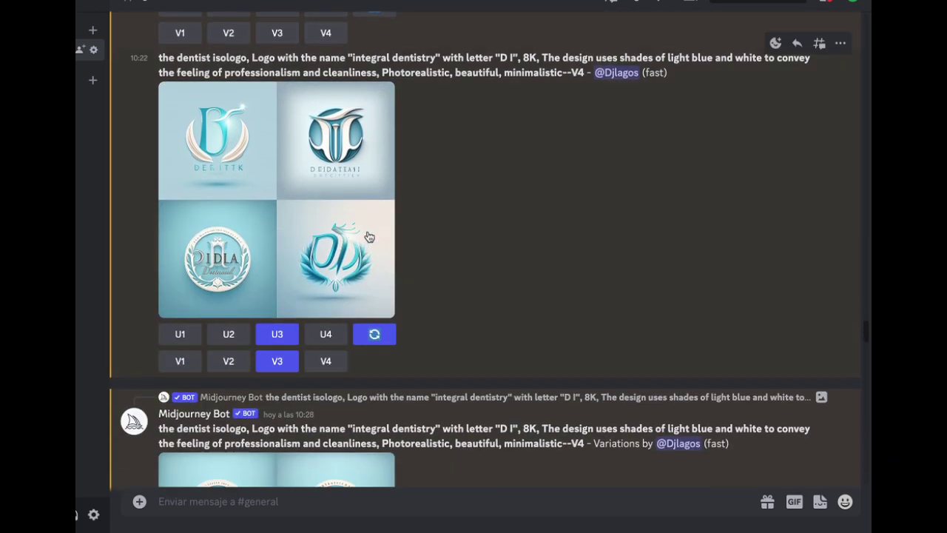
scroll(369, 236, down, 7)
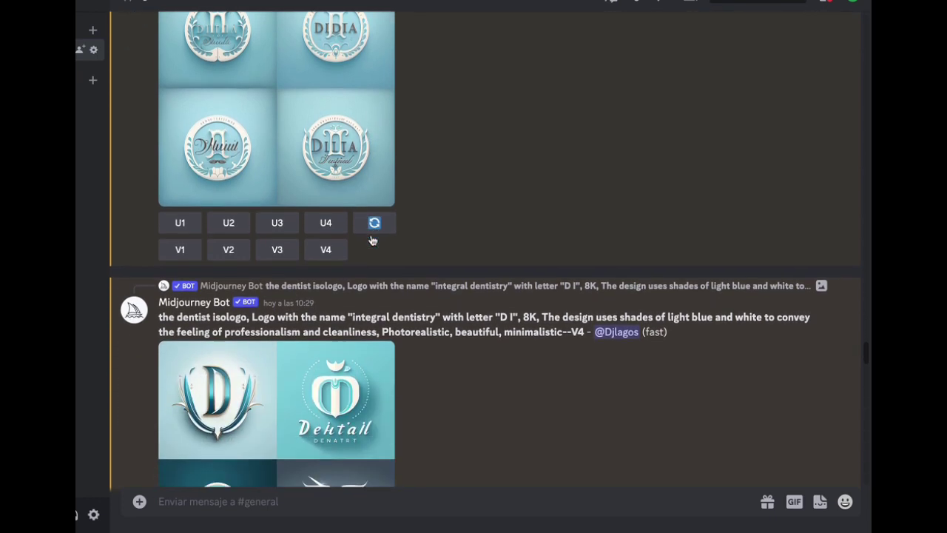
scroll(373, 239, down, 3)
scroll(372, 241, down, 9)
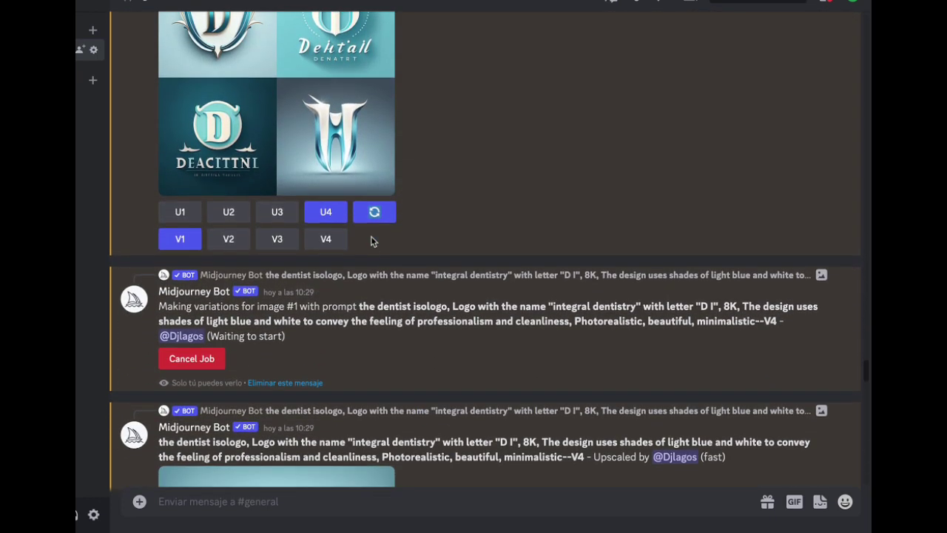
scroll(372, 241, down, 4)
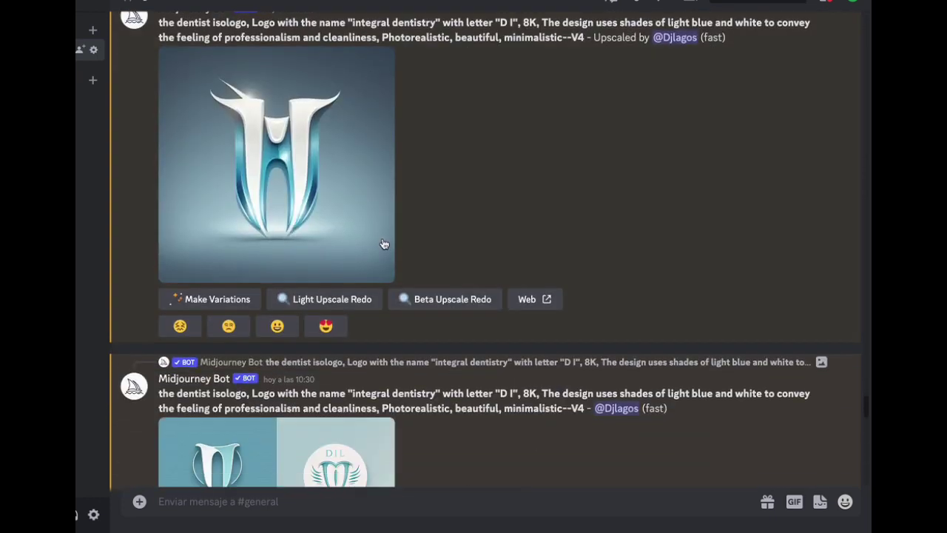
scroll(377, 241, down, 1)
scroll(333, 229, up, 1)
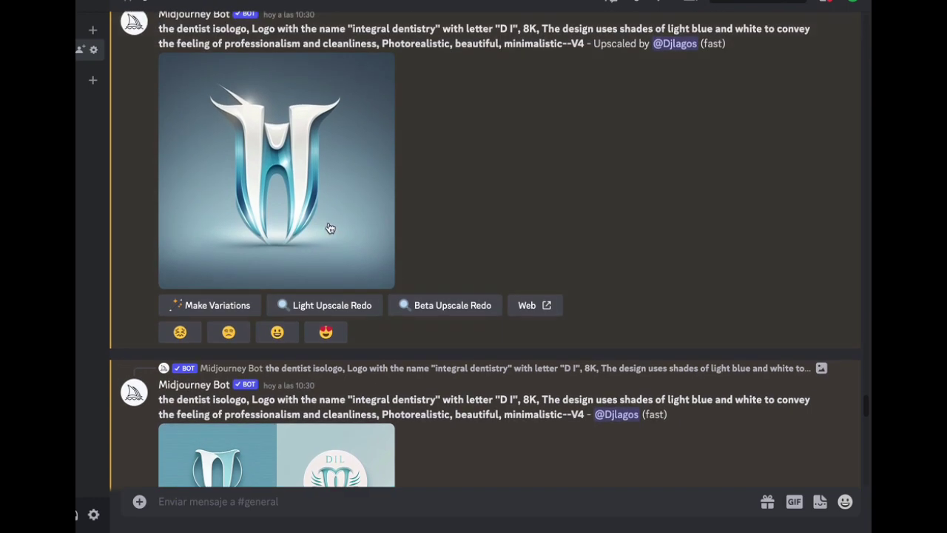
scroll(330, 227, down, 6)
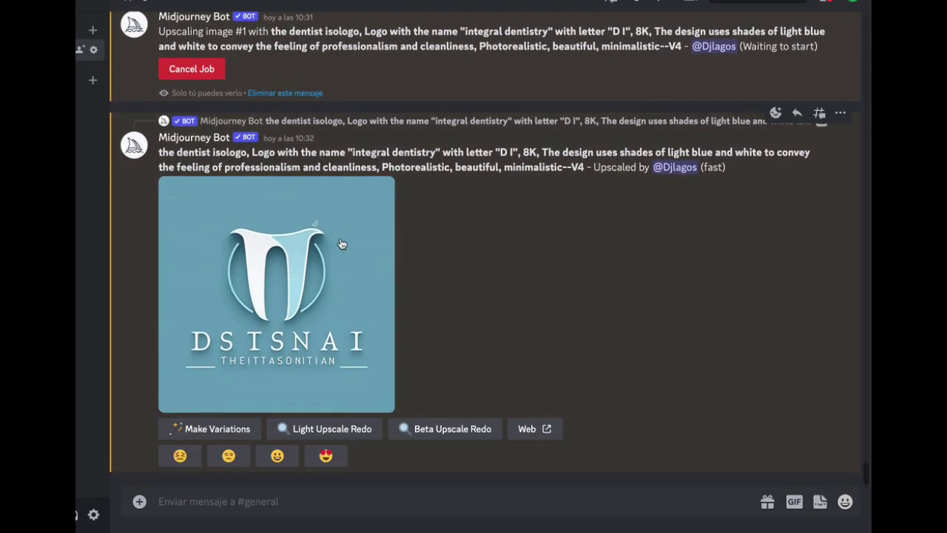
Step: Enlarge the upscaled DSTSNAI tooth logo to inspect it, and close the preview
click(342, 244)
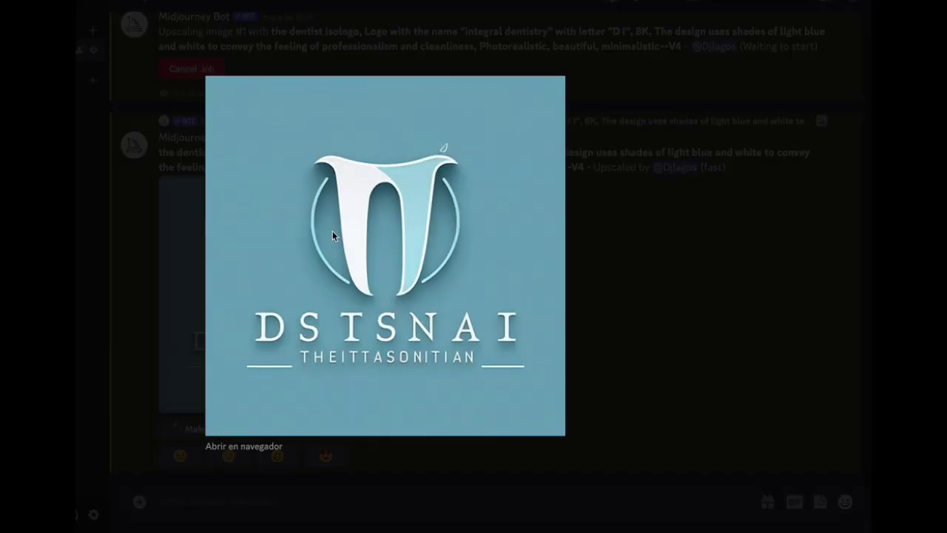
click(628, 239)
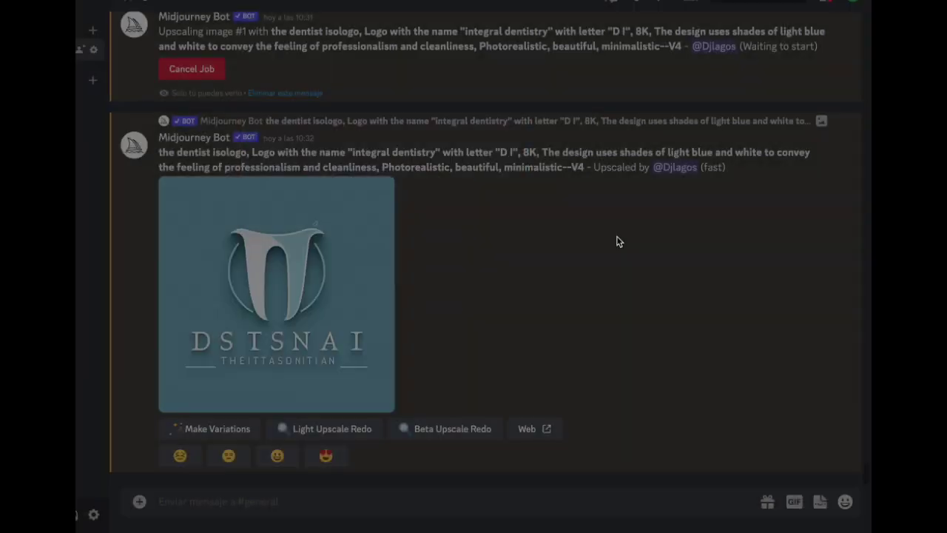
Step: Go back to the upscaled white and blue H-shaped tooth logo, enlarge it and open it in the browser
scroll(535, 237, up, 3)
scroll(535, 237, up, 15)
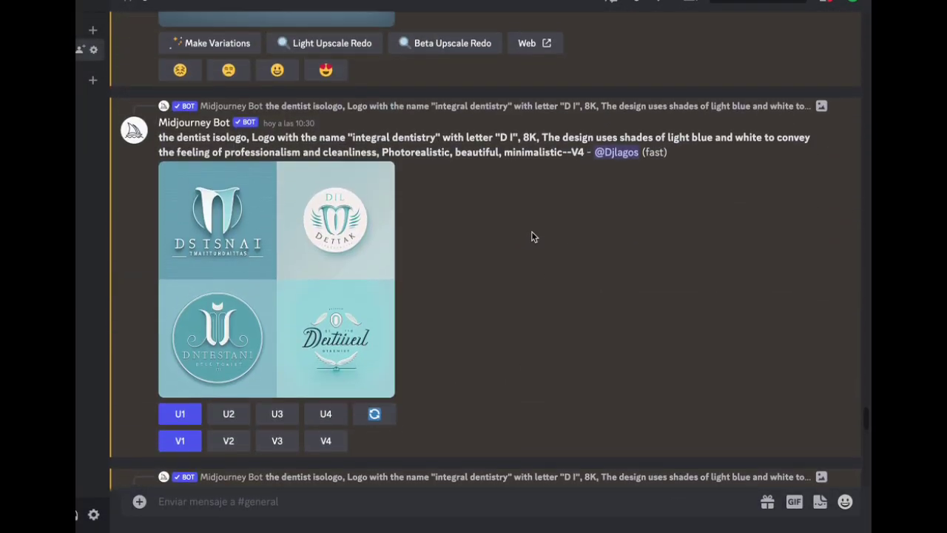
scroll(531, 237, up, 1)
drag(364, 201, 365, 208)
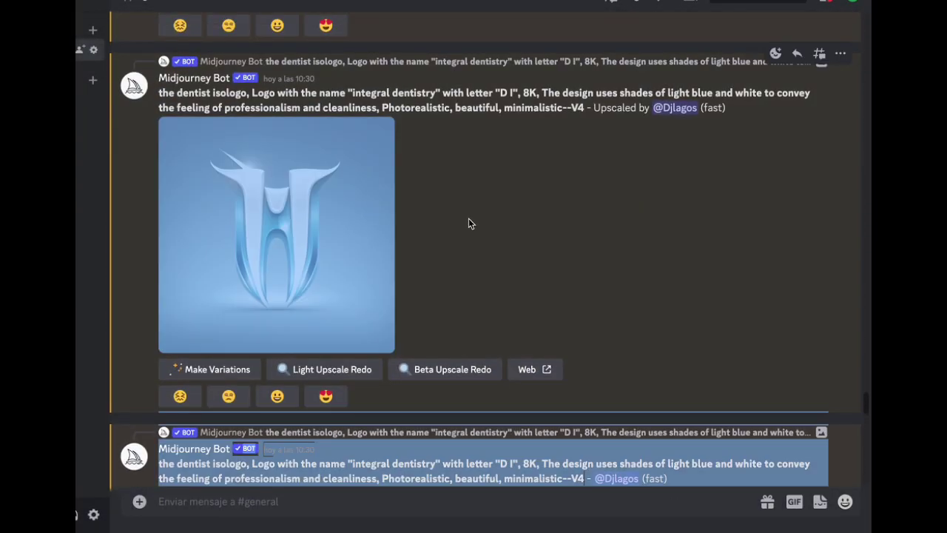
click(468, 218)
click(392, 209)
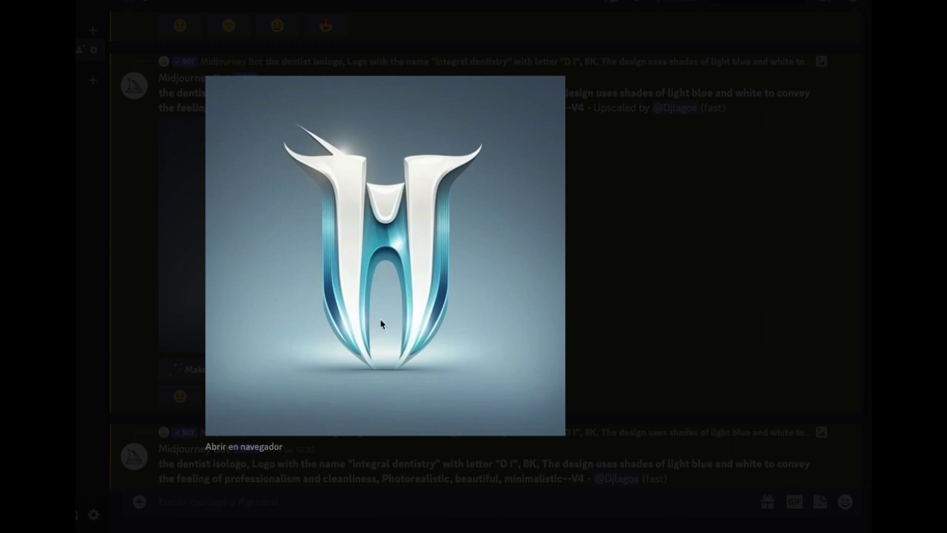
click(264, 448)
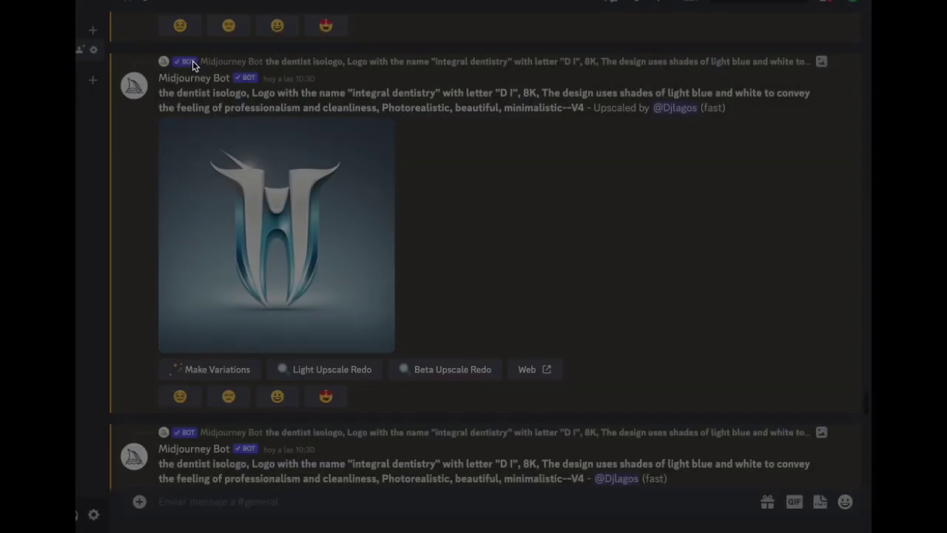
Step: Enlarge the upscaled H-shaped tooth logo again and save the image in the Descargas folder under the suggested name
scroll(217, 200, down, 10)
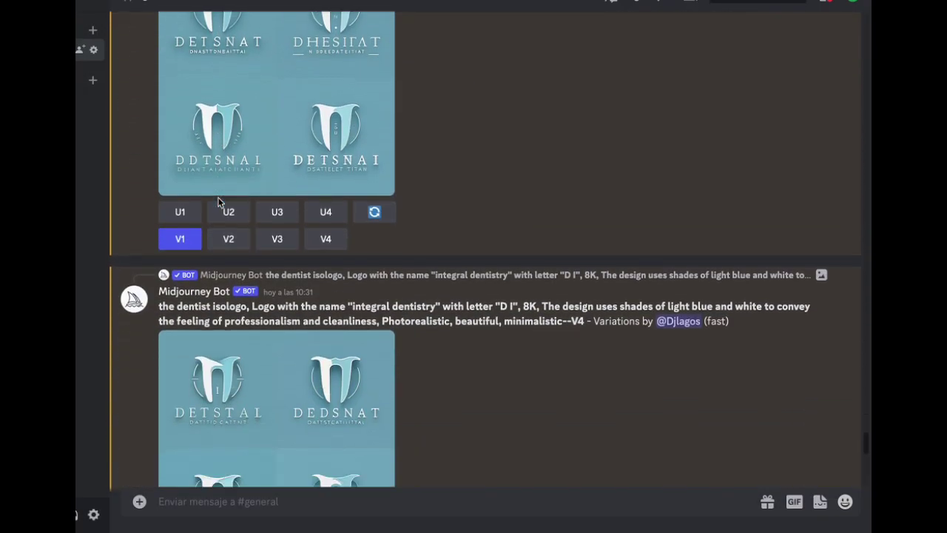
scroll(217, 196, down, 8)
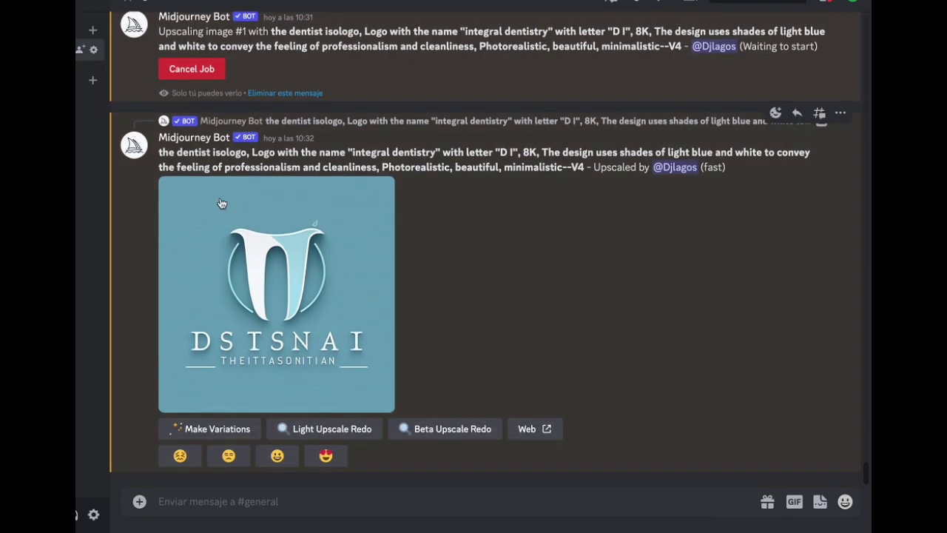
scroll(257, 219, up, 10)
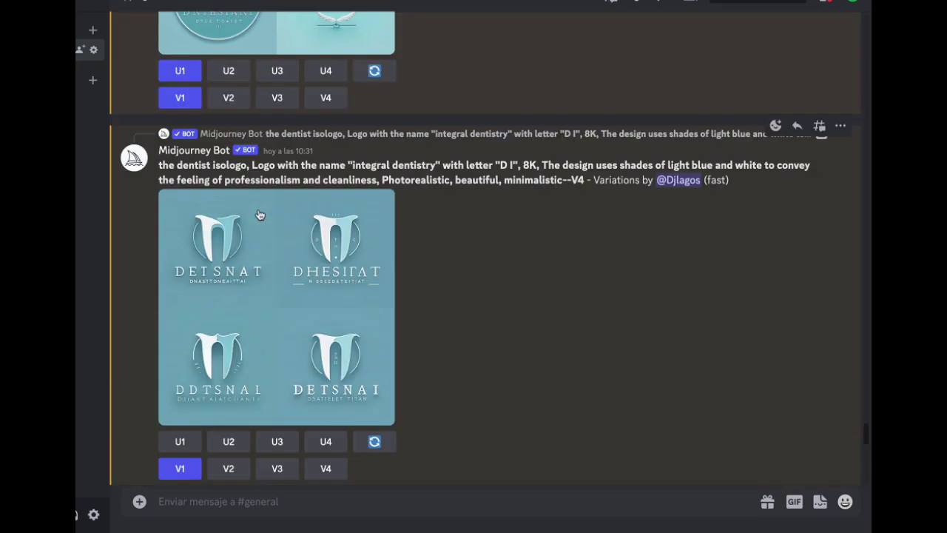
scroll(258, 208, down, 8)
click(296, 210)
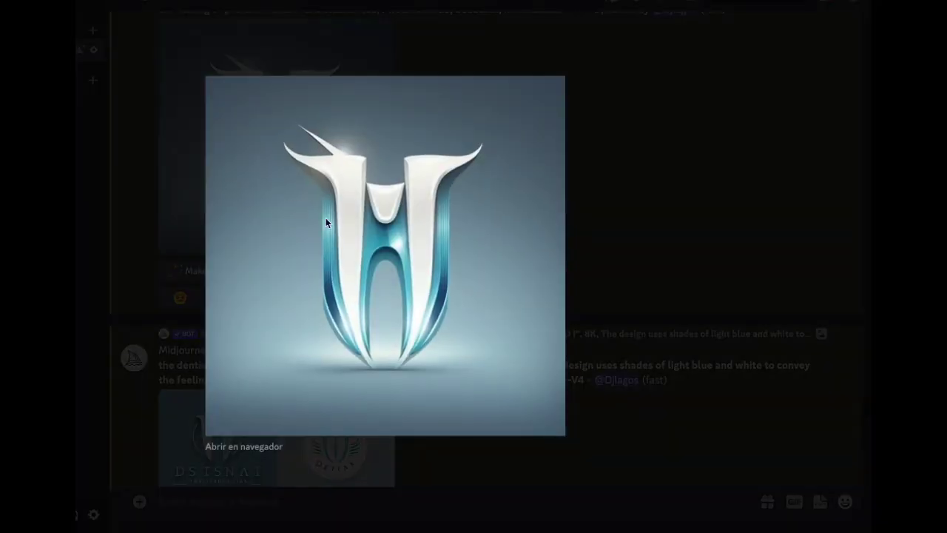
right_click(361, 225)
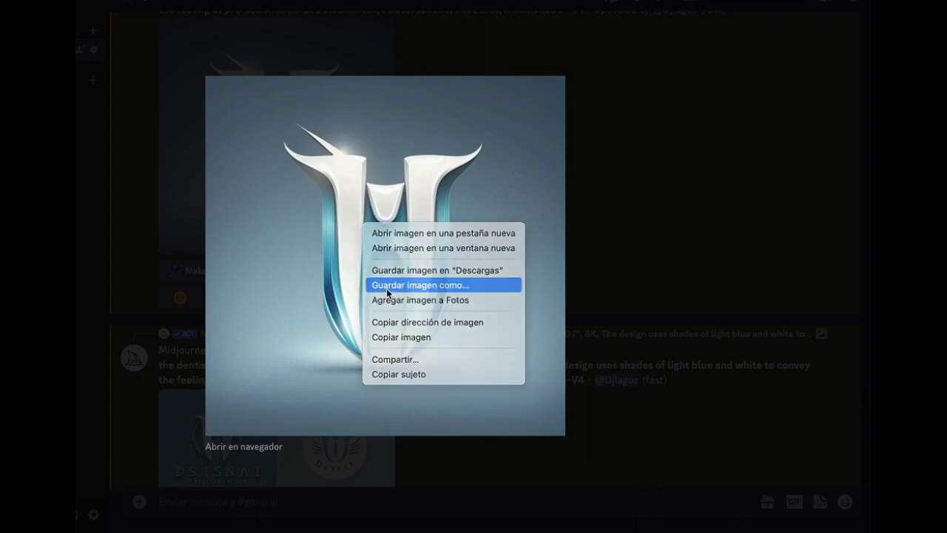
click(386, 288)
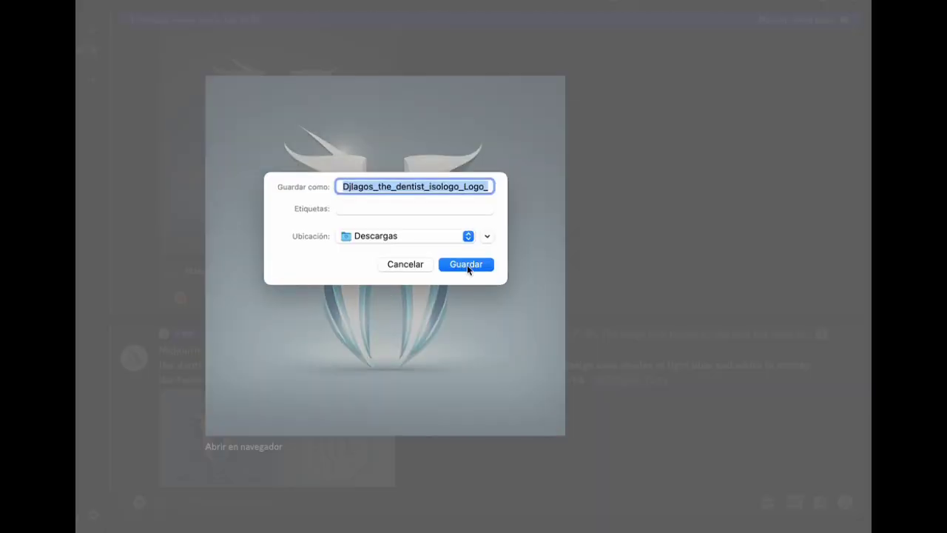
click(467, 265)
click(177, 277)
Step: Enlarge the upscaled DETSTAL tooth logo from the newest Midjourney message and save the image in Descargas
scroll(165, 265, down, 5)
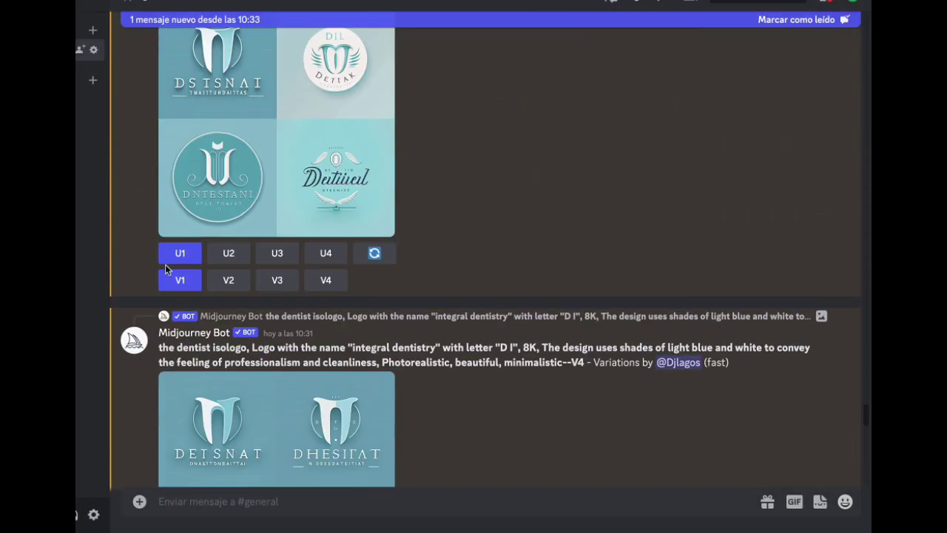
scroll(164, 286, down, 8)
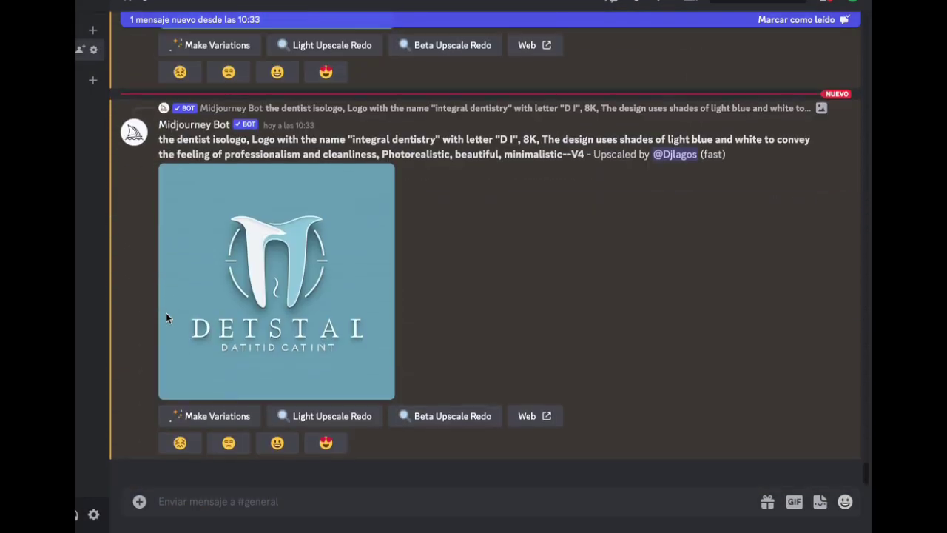
click(222, 312)
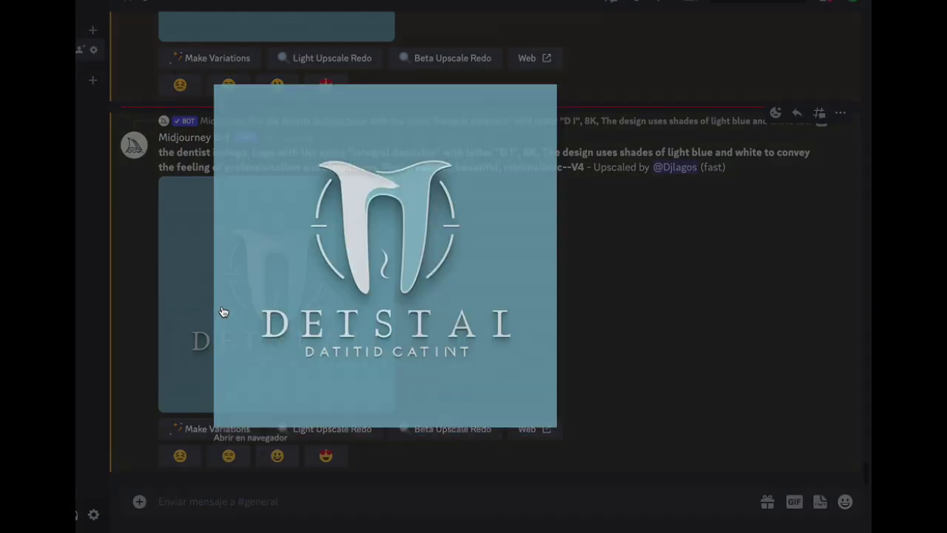
right_click(322, 299)
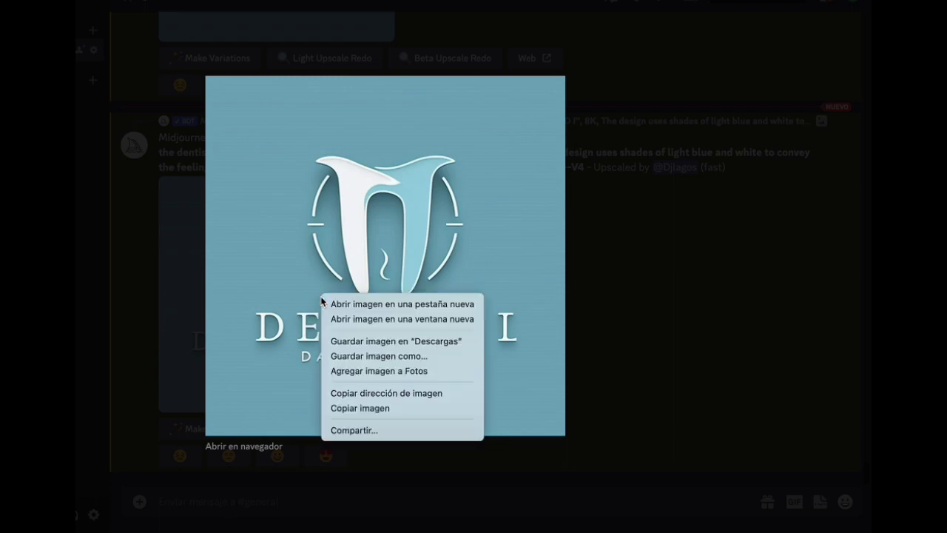
click(343, 343)
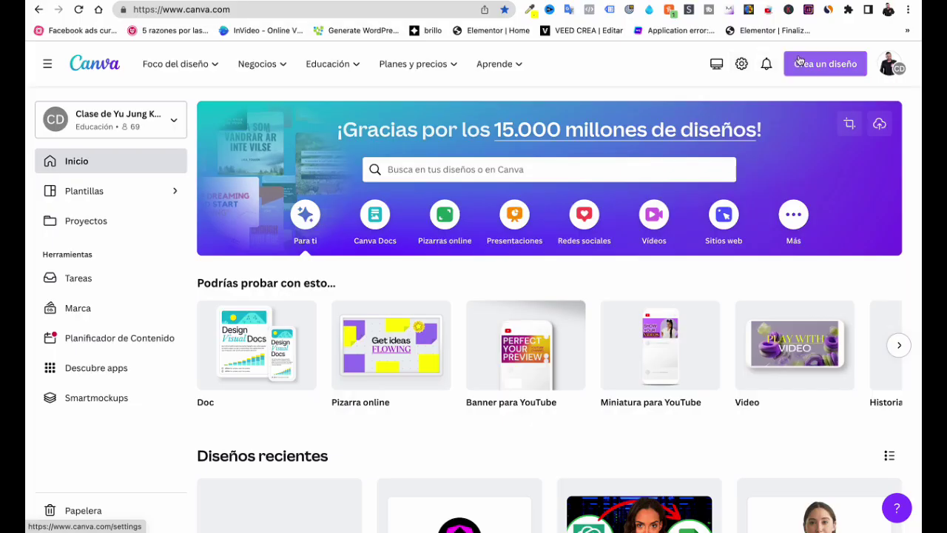
Step: Switch to Canva, search the templates for "LOGO" and open the White Simple Letter M Logo template for editing
click(806, 62)
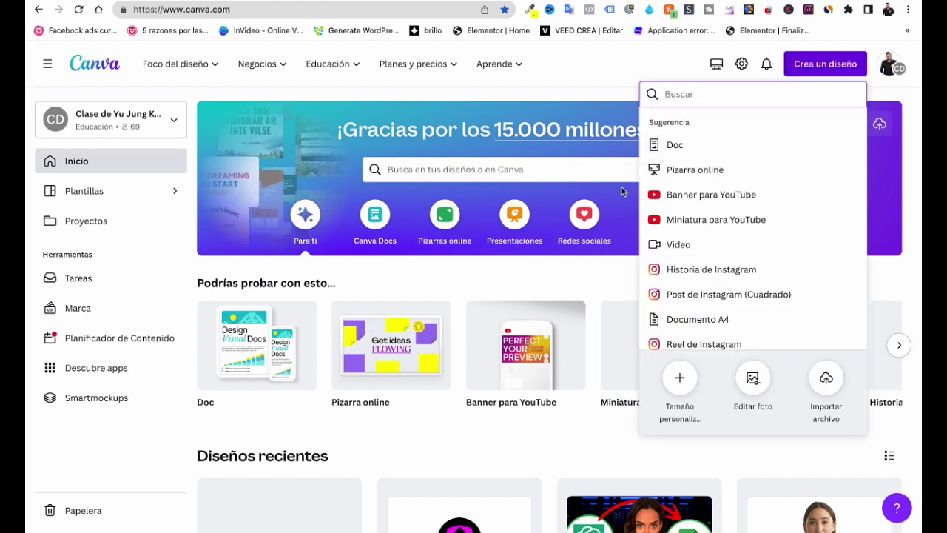
click(519, 169)
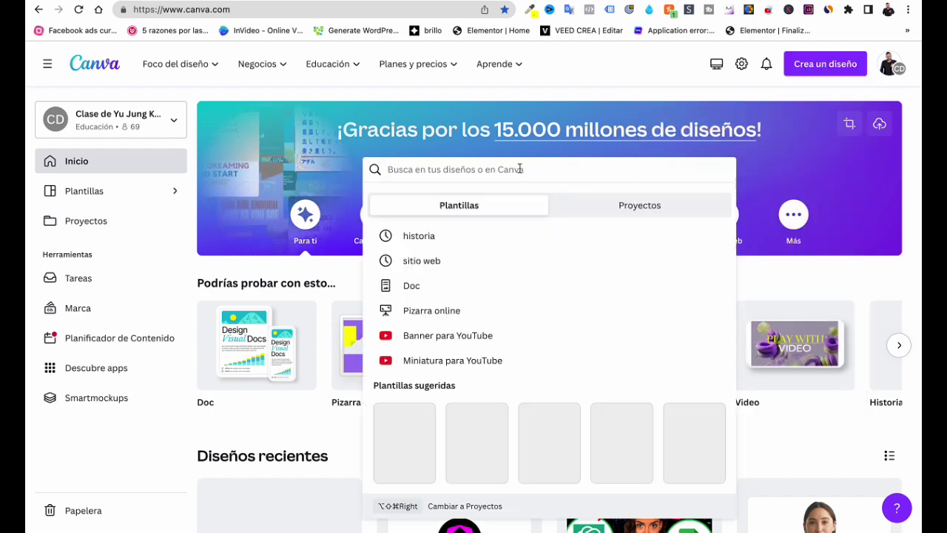
text(LOGO)
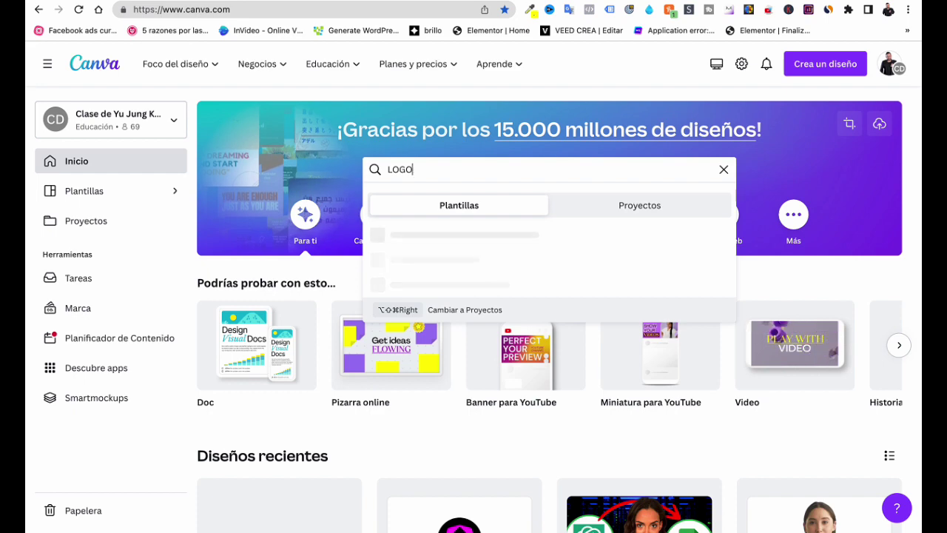
key(Return)
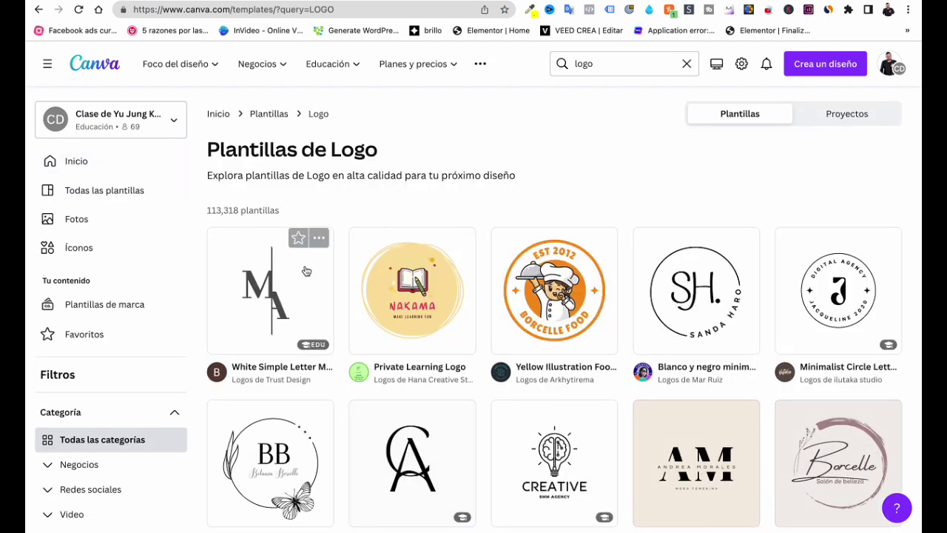
click(306, 271)
click(675, 181)
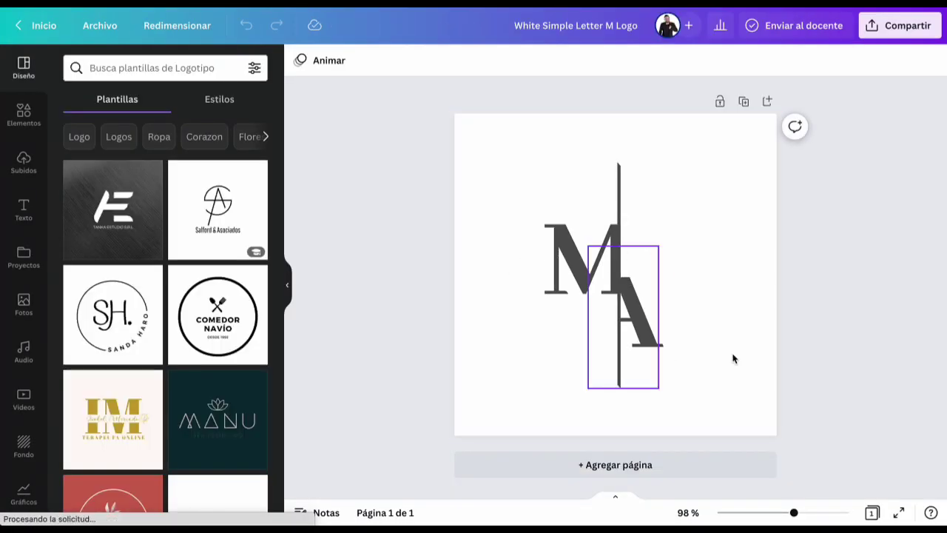
Step: Replace the template's letter artwork with the uploaded H-shaped tooth image, enlarged to fill the page
drag(818, 371, 407, 158)
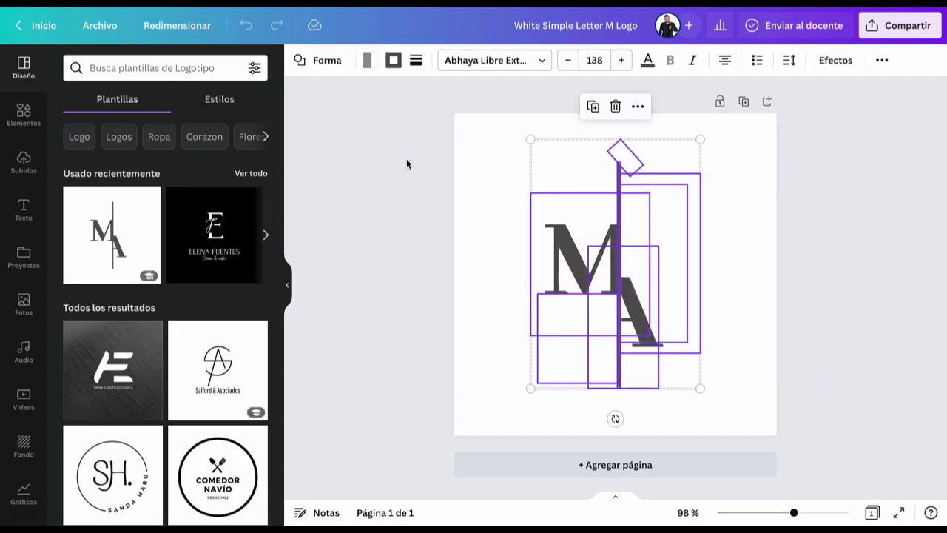
key(Delete)
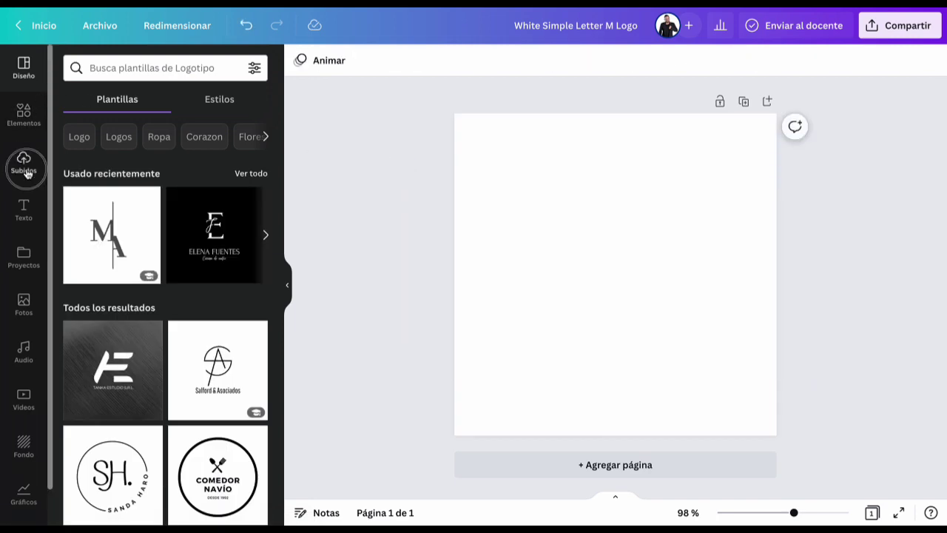
click(24, 165)
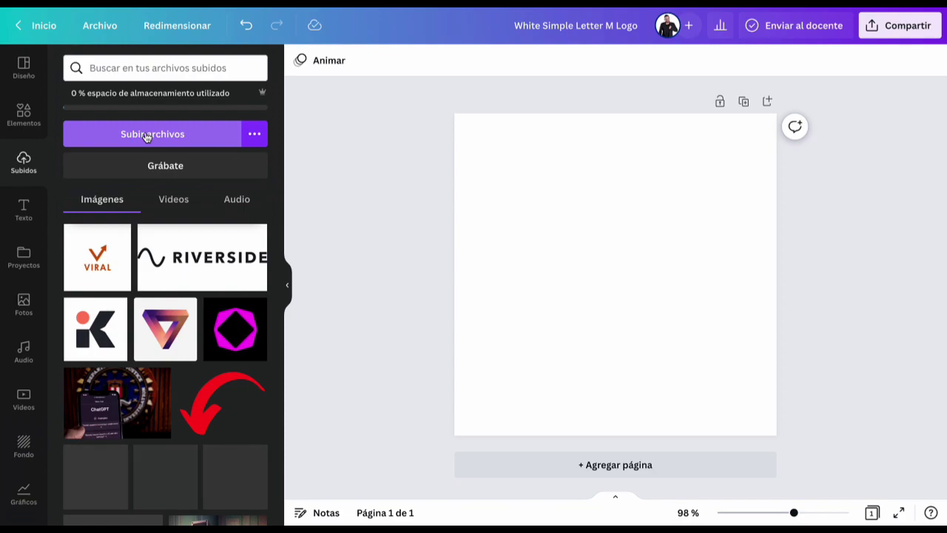
click(147, 136)
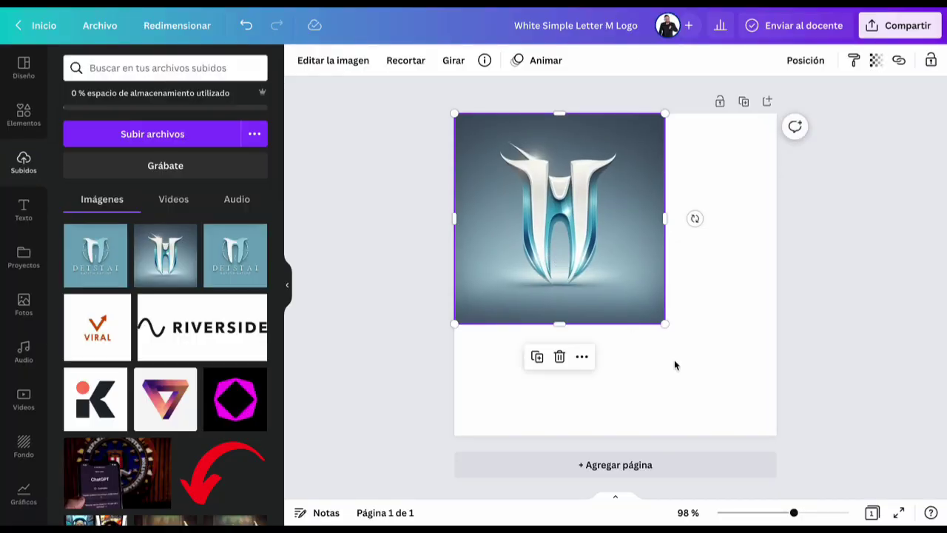
drag(664, 324, 783, 437)
click(852, 408)
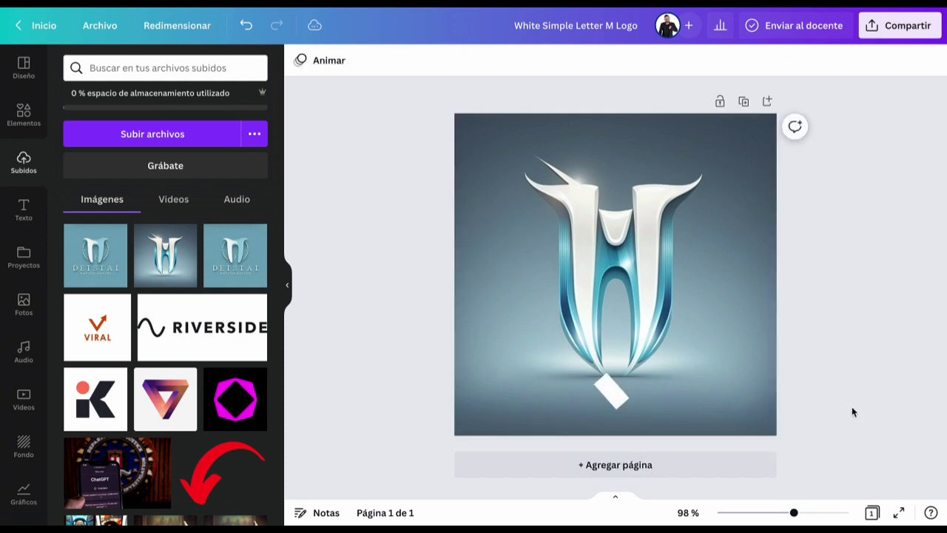
Step: On an emptied duplicate of the page, insert the recently used circular frame and enlarge it to fill the page
click(743, 102)
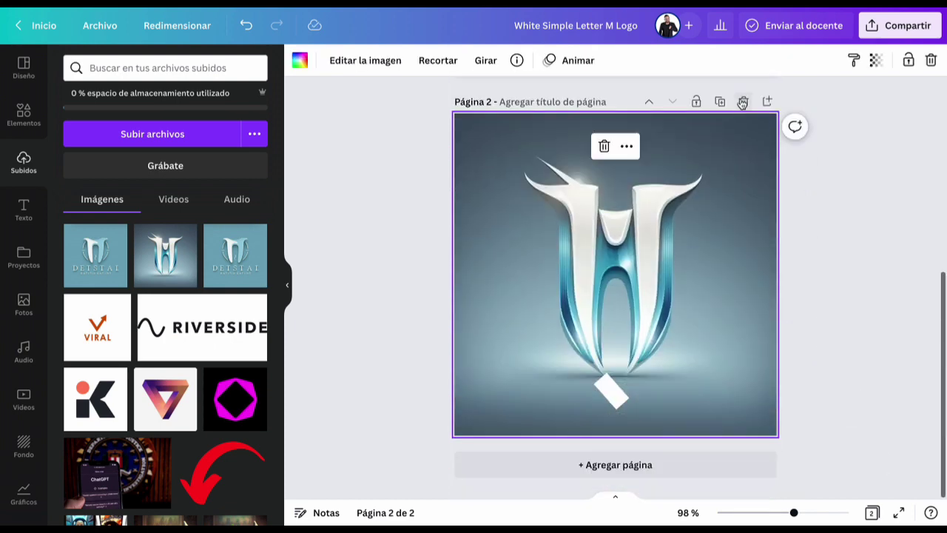
click(606, 145)
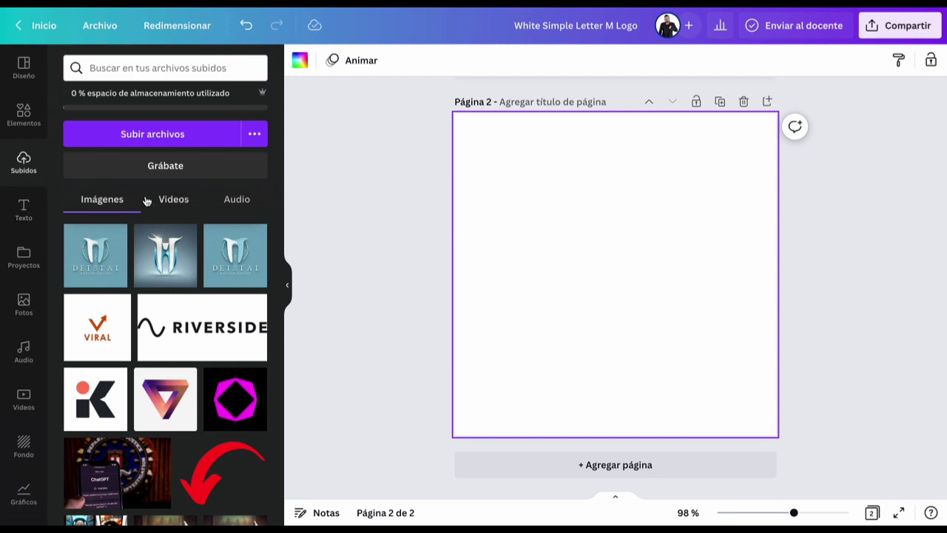
click(23, 120)
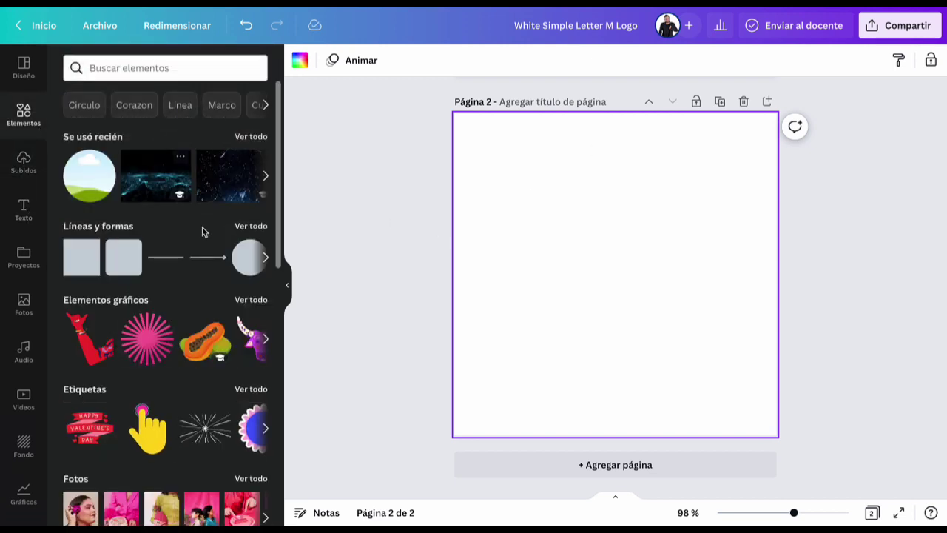
click(88, 192)
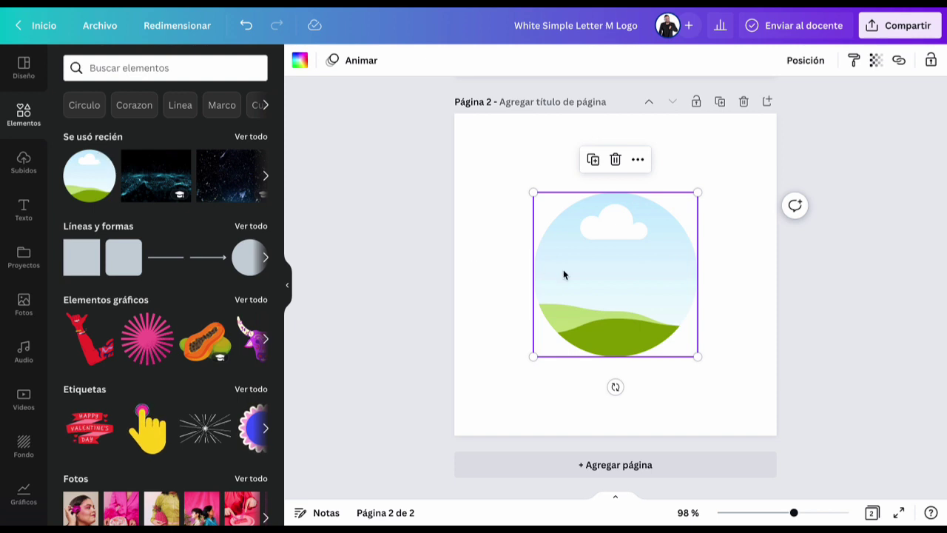
drag(563, 273, 496, 190)
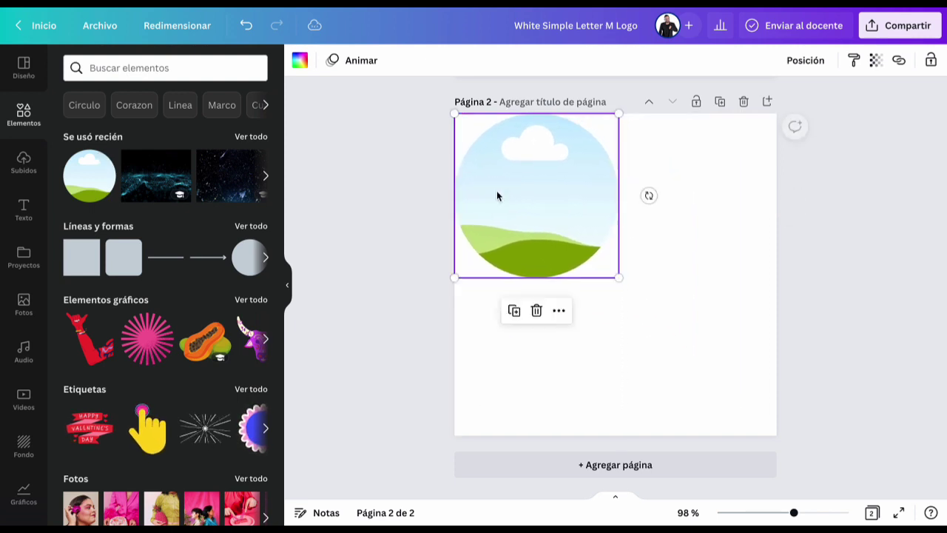
drag(617, 276, 771, 443)
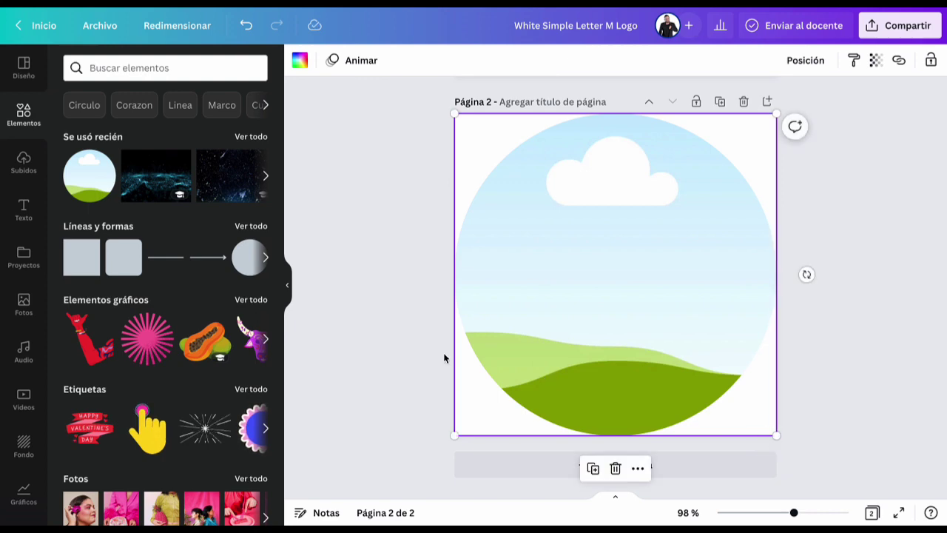
click(420, 349)
Step: Place the uploaded H-shaped tooth image inside the circular frame on page 2
click(24, 161)
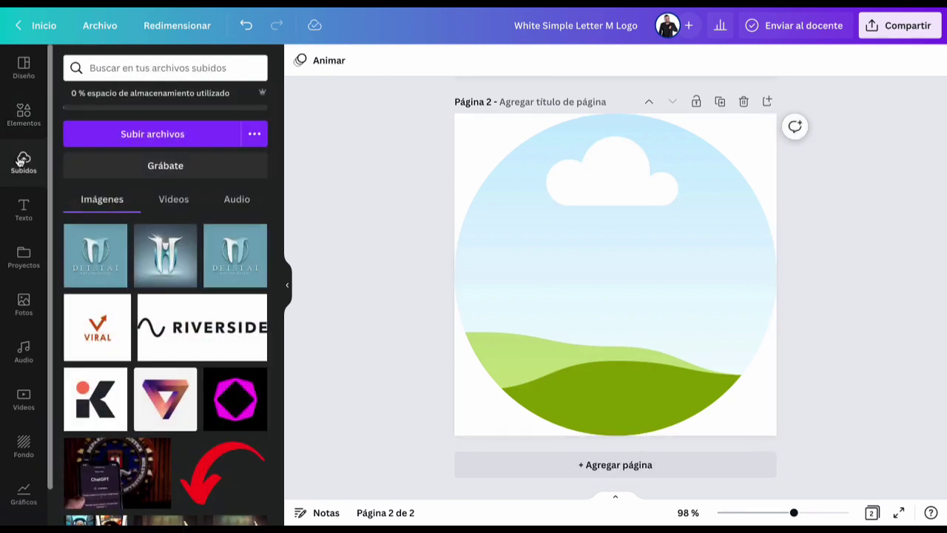
click(165, 276)
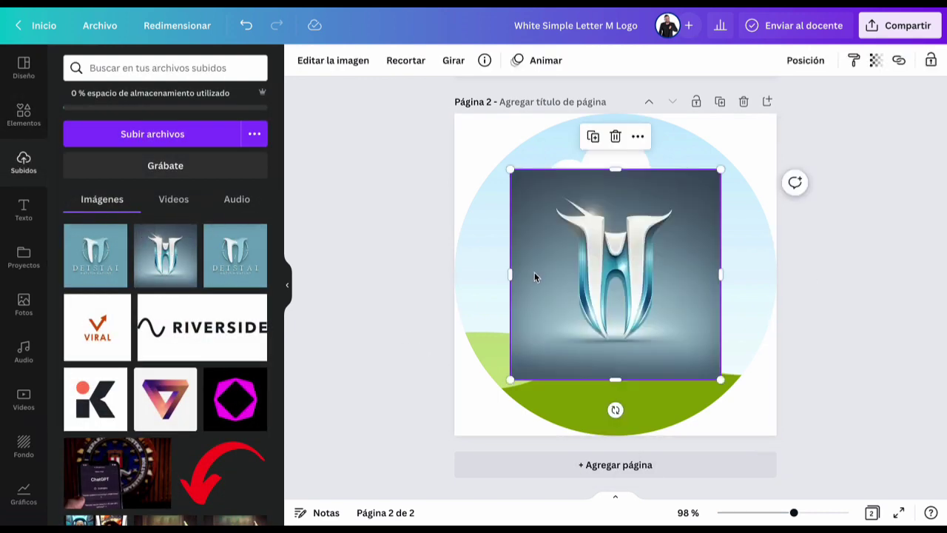
drag(534, 277, 570, 278)
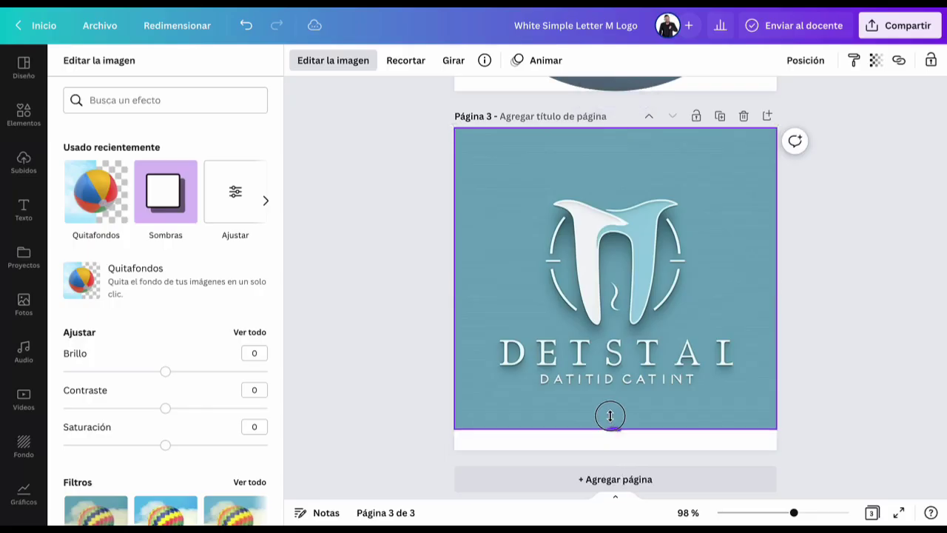
Step: Crop the DETSTAL image on page 3 on all sides, keeping only the tooth symbol with its surrounding arcs
drag(609, 415, 599, 335)
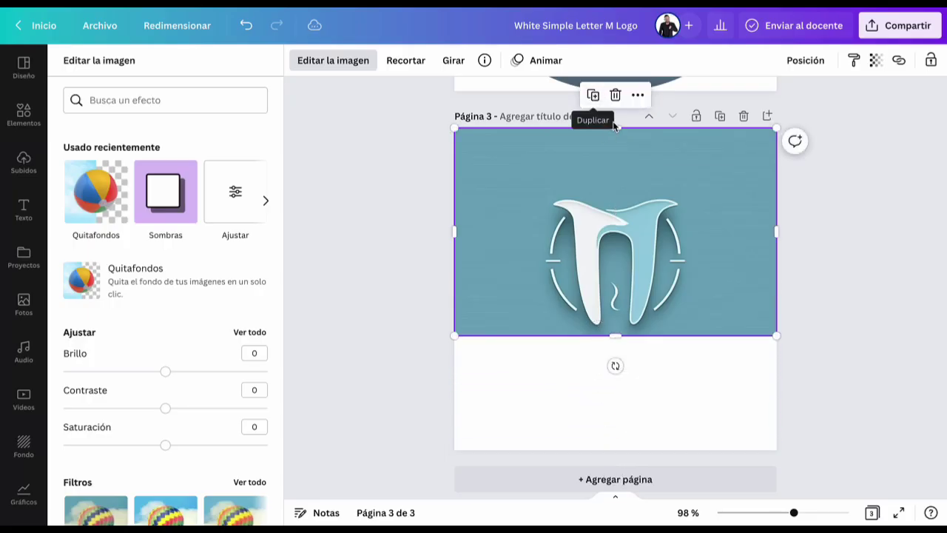
key(Escape)
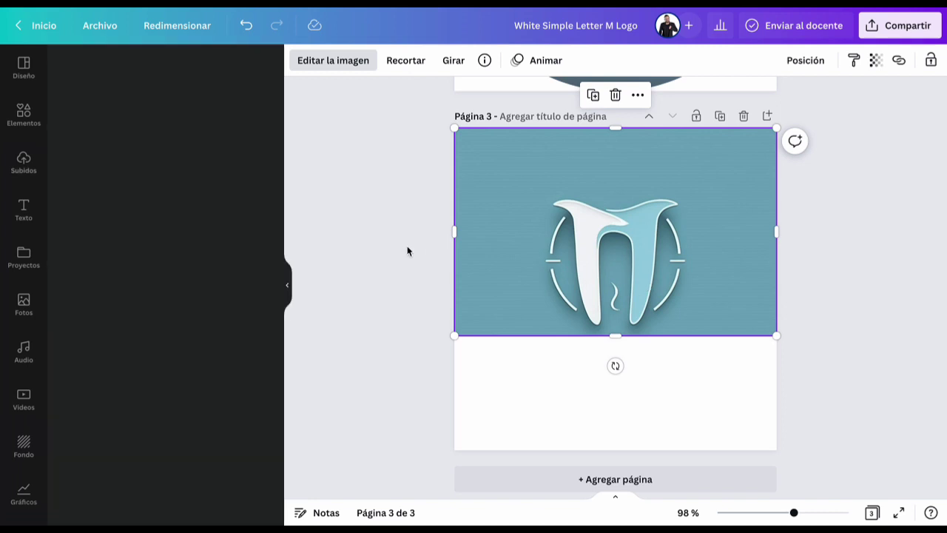
drag(613, 127, 611, 189)
drag(460, 266, 527, 268)
drag(778, 261, 698, 265)
click(382, 269)
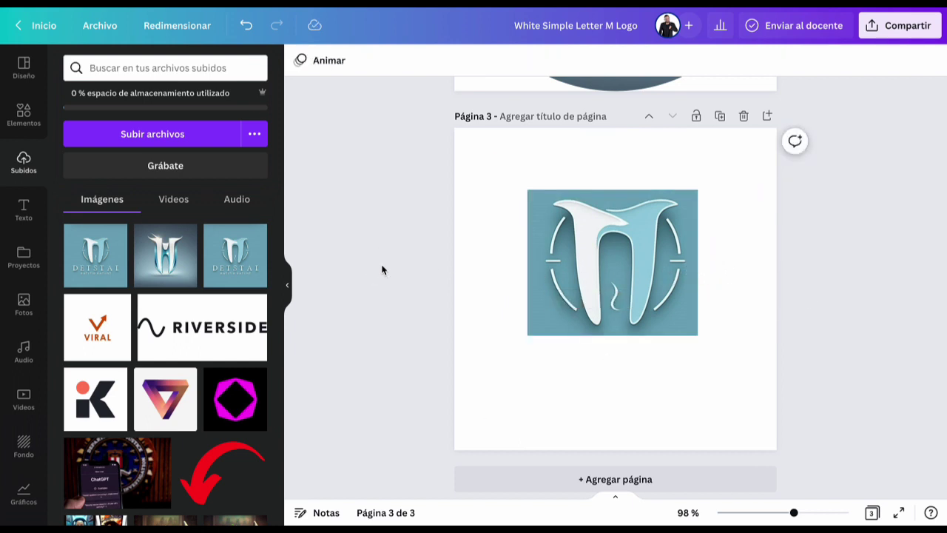
Step: Reposition the cropped tooth symbol at the centre of page 3
click(611, 256)
drag(611, 256, 538, 187)
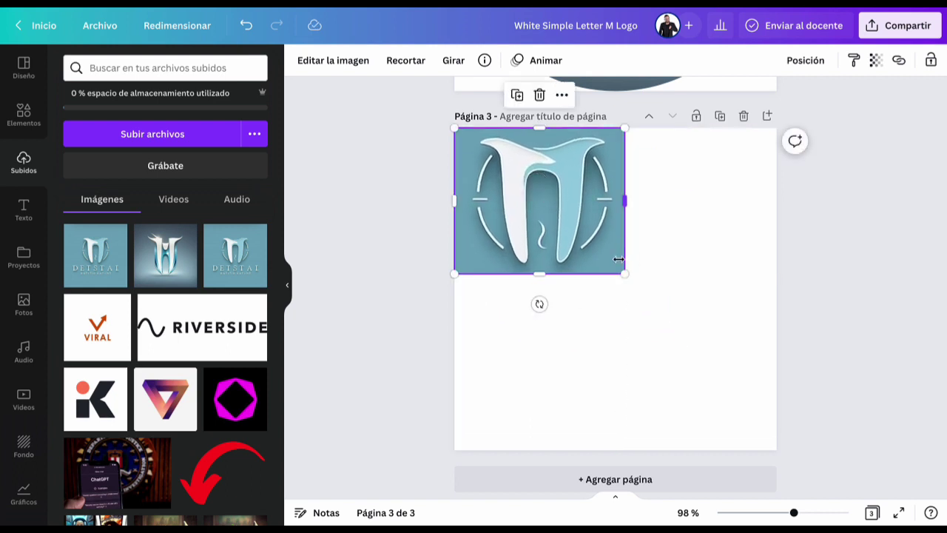
drag(570, 227, 627, 297)
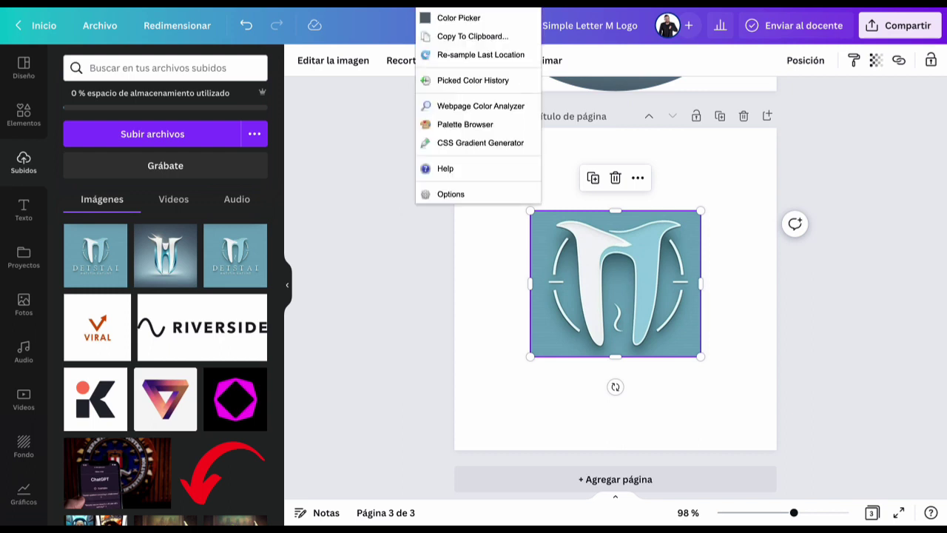
Step: Sample the teal #72A8BC from the cropped tooth image and apply it as the background colour of page 3
click(459, 18)
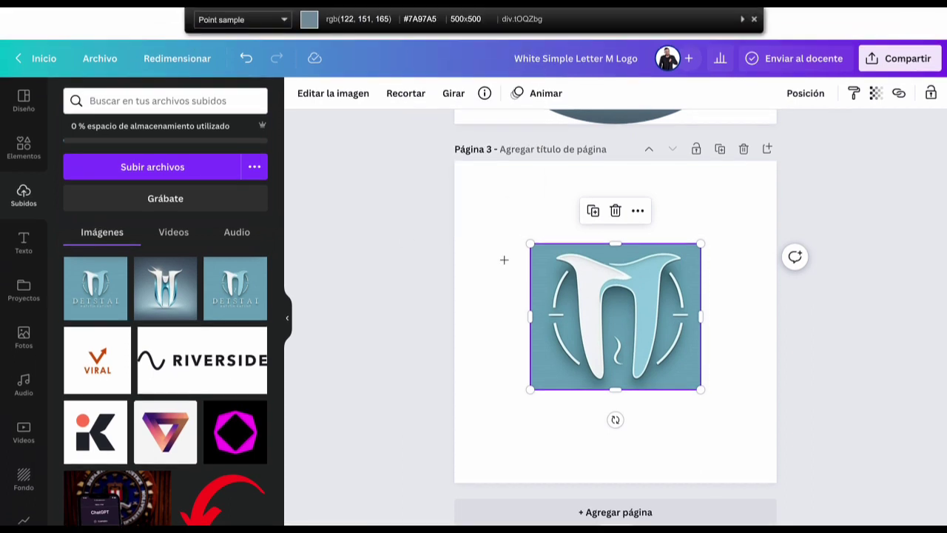
click(539, 268)
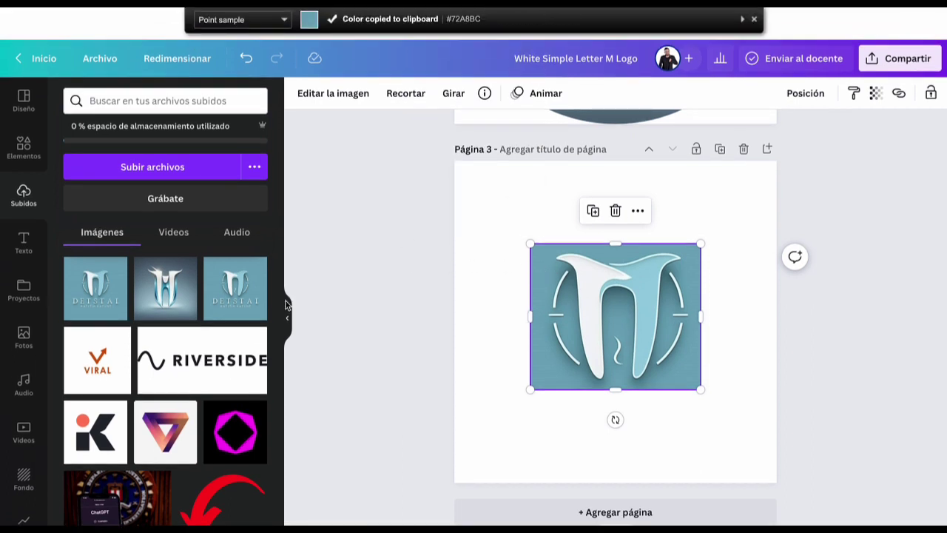
click(17, 487)
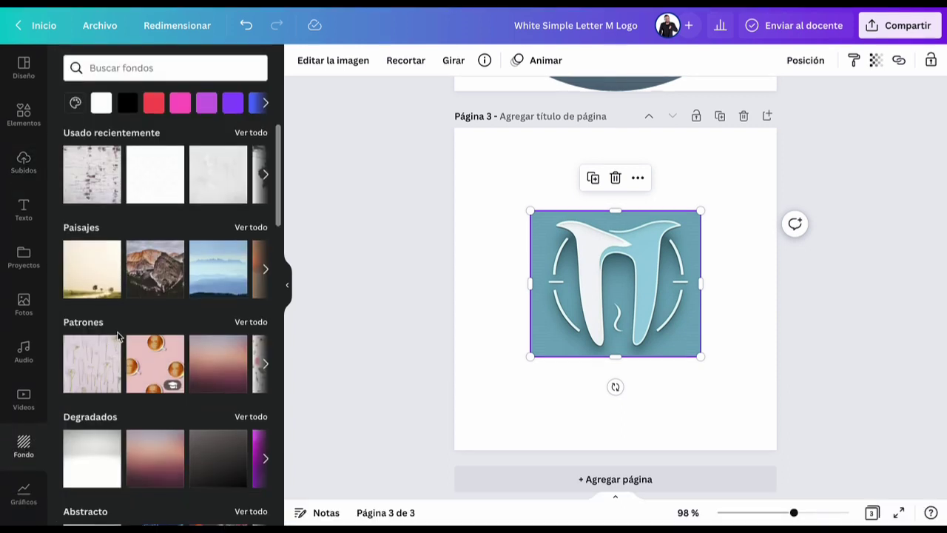
click(74, 103)
click(86, 164)
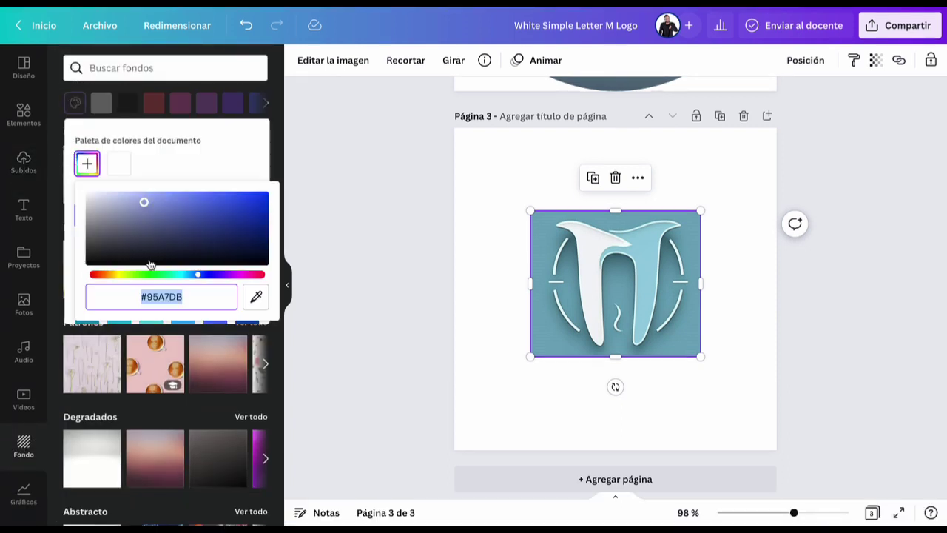
right_click(166, 295)
click(185, 304)
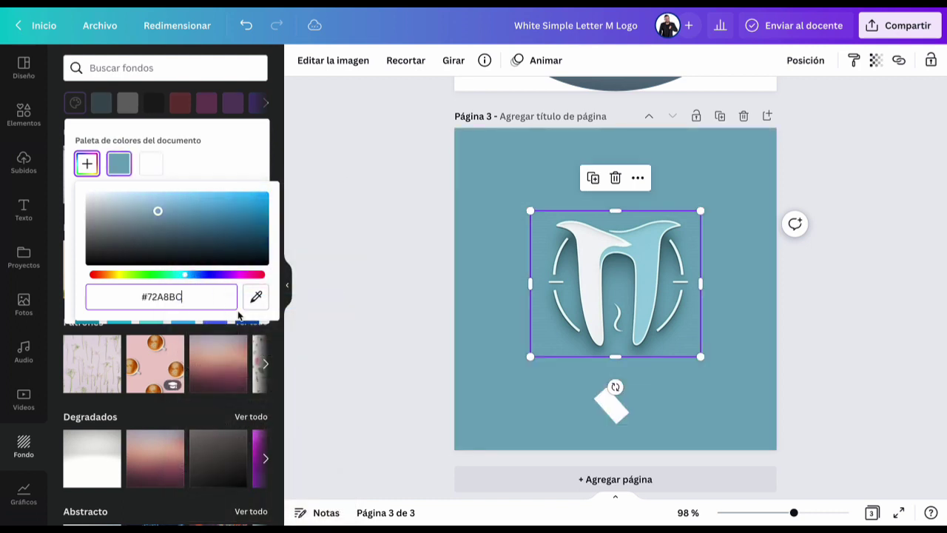
click(355, 311)
key(super+m)
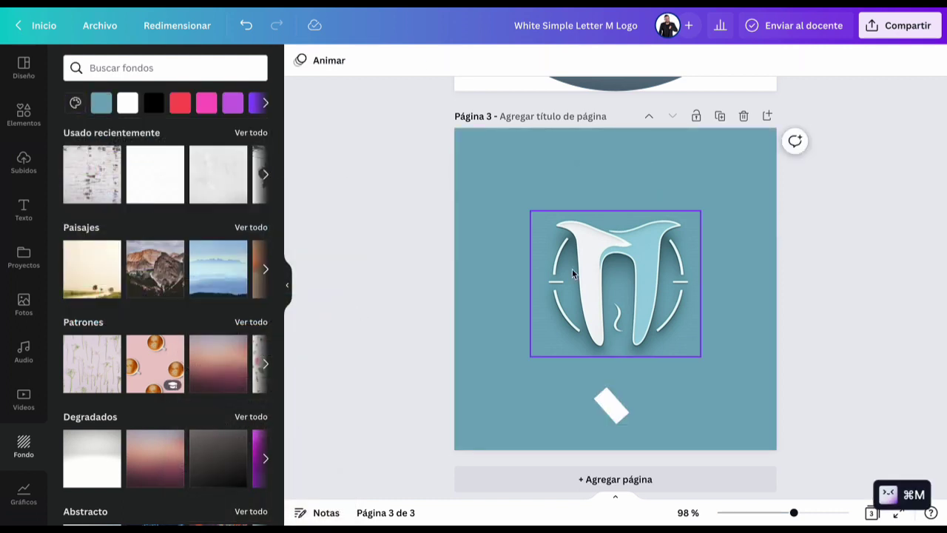
Step: Delete the small white rotated rectangle below the tooth symbol on page 3
click(610, 298)
click(619, 415)
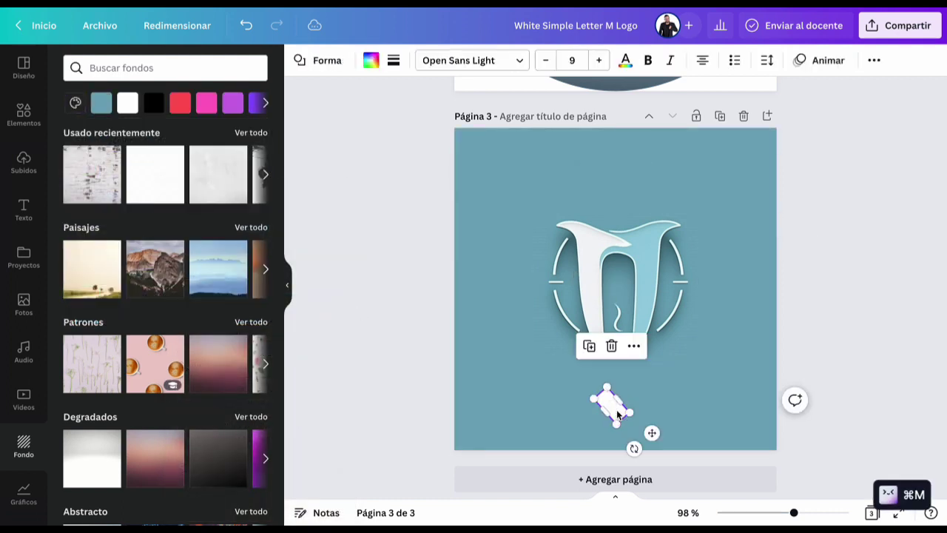
click(611, 346)
Step: Enlarge the cropped tooth image on page 3 so it fills most of the page, and adjust its position
click(536, 352)
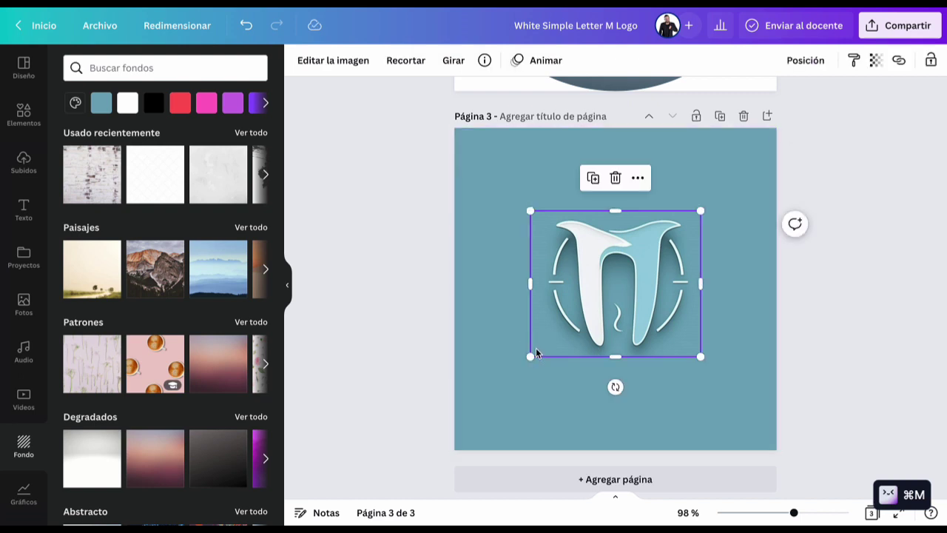
drag(531, 356, 460, 423)
drag(700, 213, 774, 149)
drag(463, 415, 531, 406)
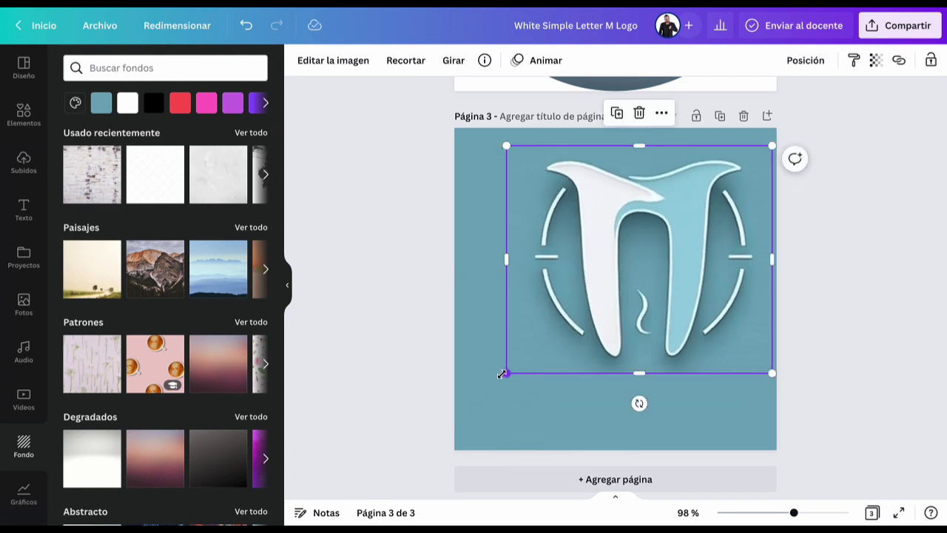
drag(502, 374, 611, 281)
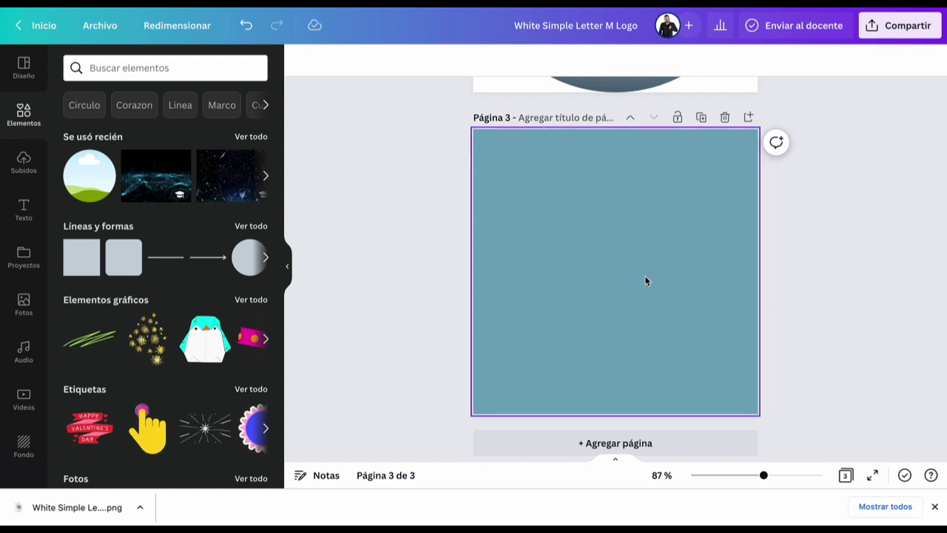
Step: Clear the teal background from page 3 and add a circular frame enlarged to 500 × 500 to fill the page
click(646, 281)
key(Delete)
click(70, 138)
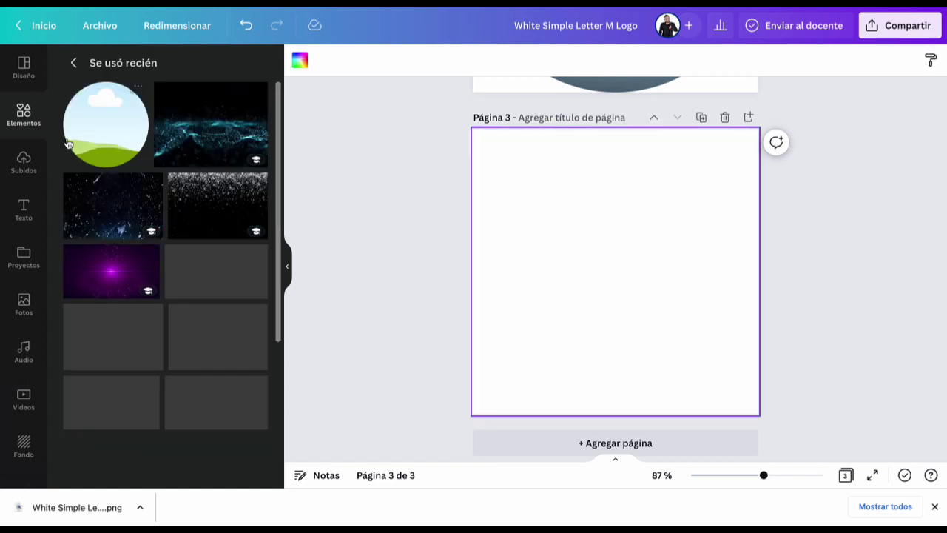
click(89, 143)
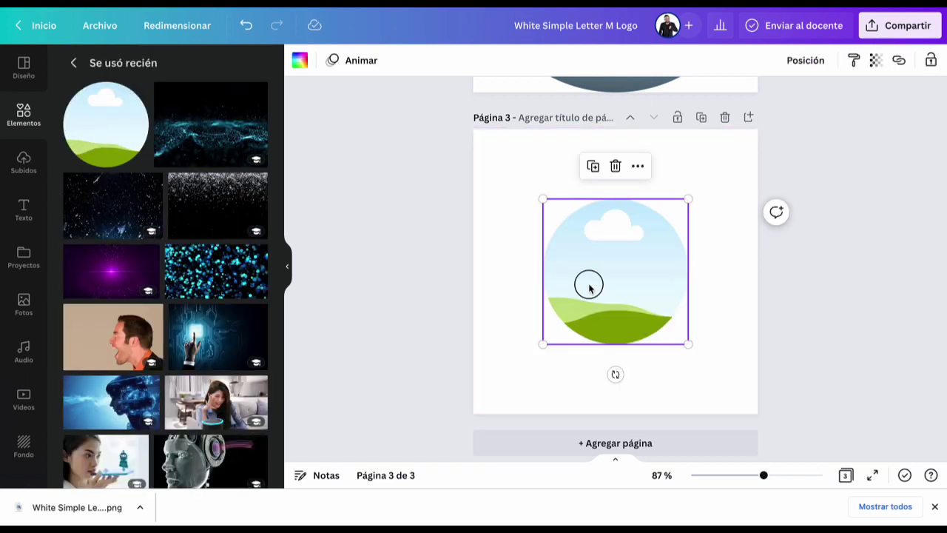
drag(590, 288, 527, 222)
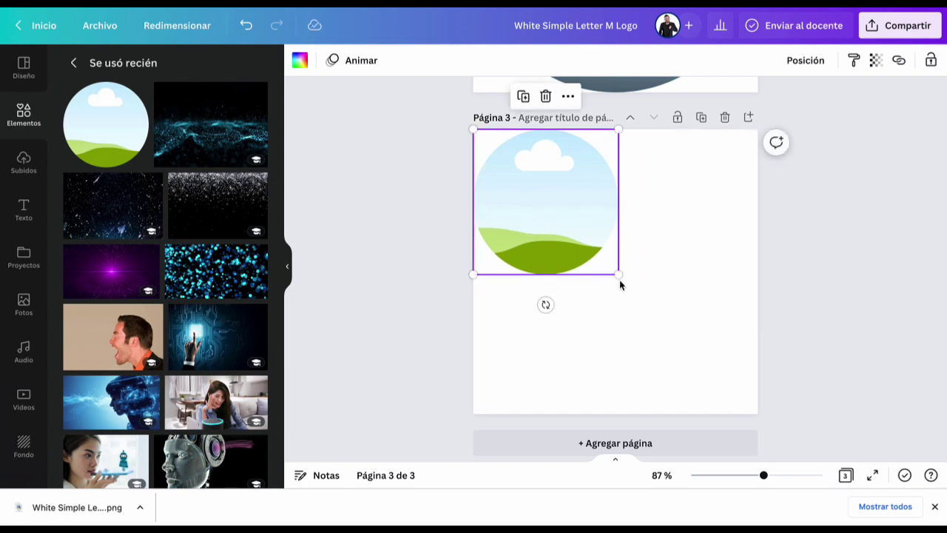
drag(618, 274, 749, 423)
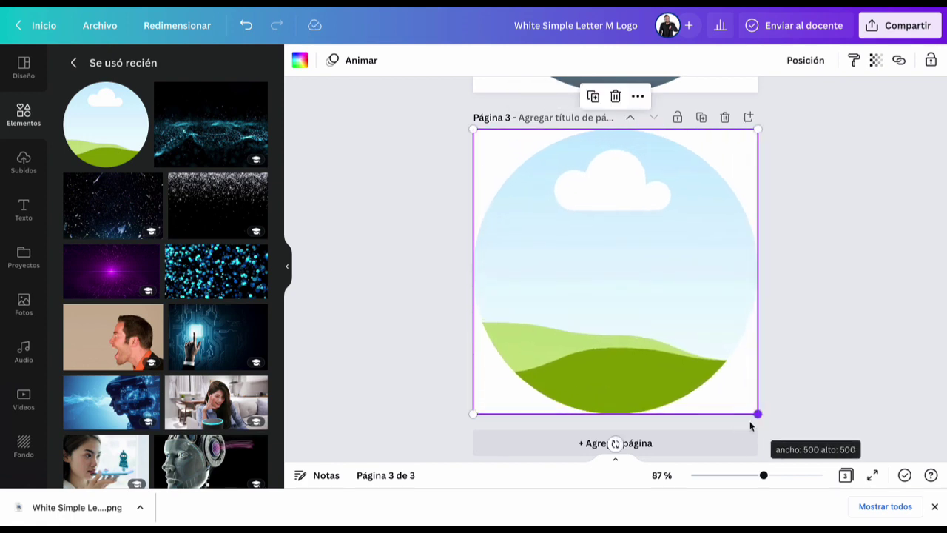
Step: Upload the exported PNG of the teal tooth symbol and fit it inside the circular frame on page 3
drag(76, 507, 597, 288)
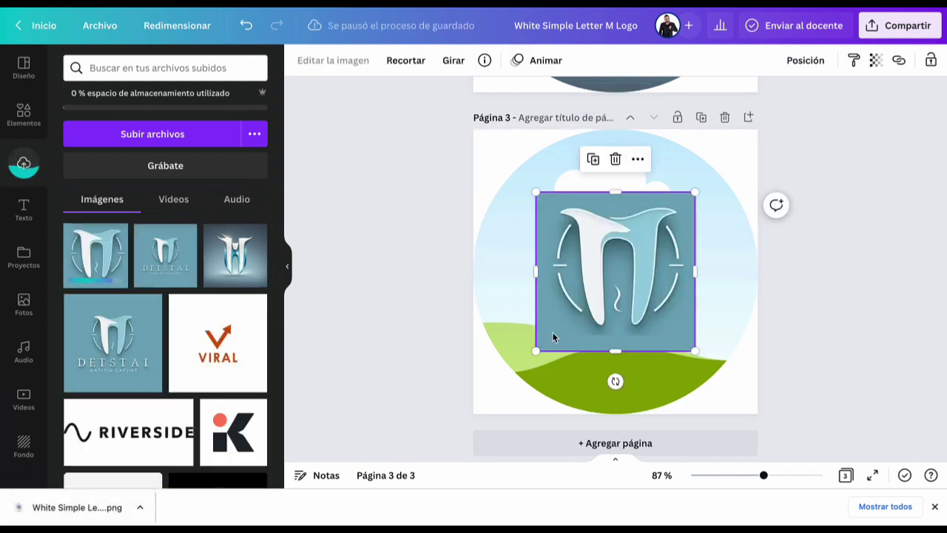
drag(531, 353, 487, 410)
drag(695, 191, 747, 137)
drag(671, 221, 672, 248)
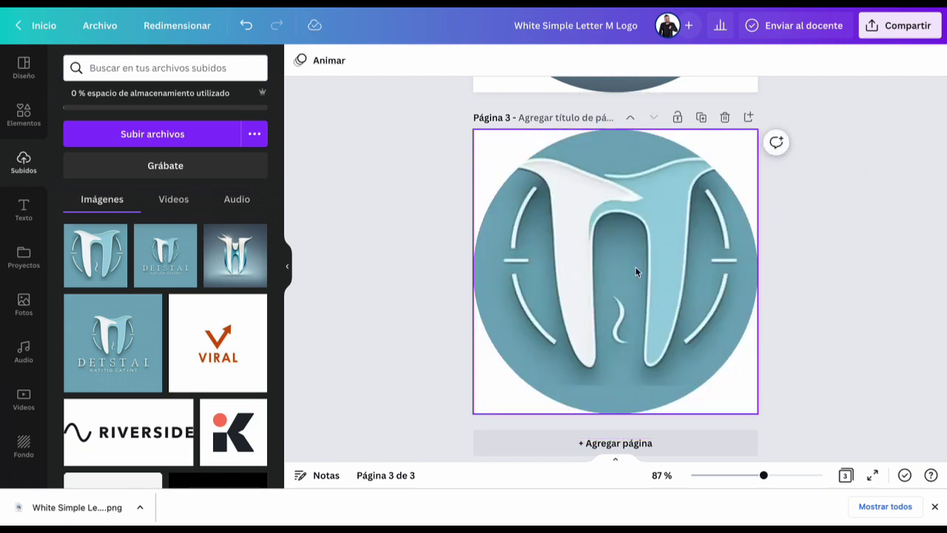
double_click(636, 269)
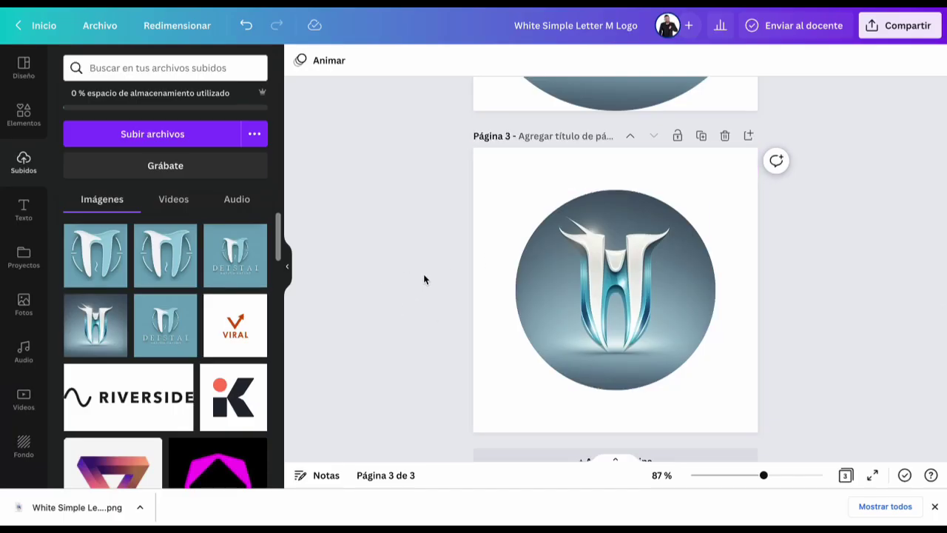
Step: Add a blue-grey circle shape to the H-shaped tooth page, enlarge it beyond the circular image and centre it
click(21, 119)
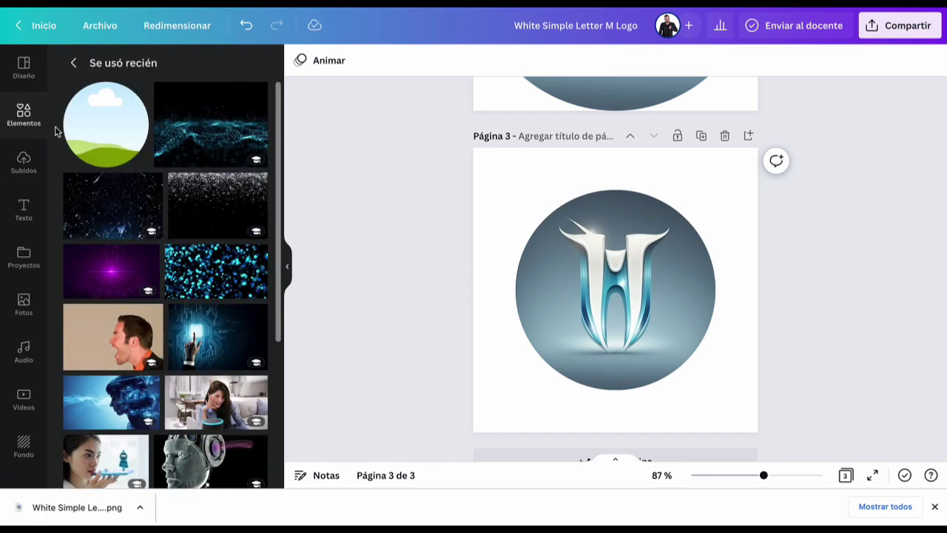
click(60, 65)
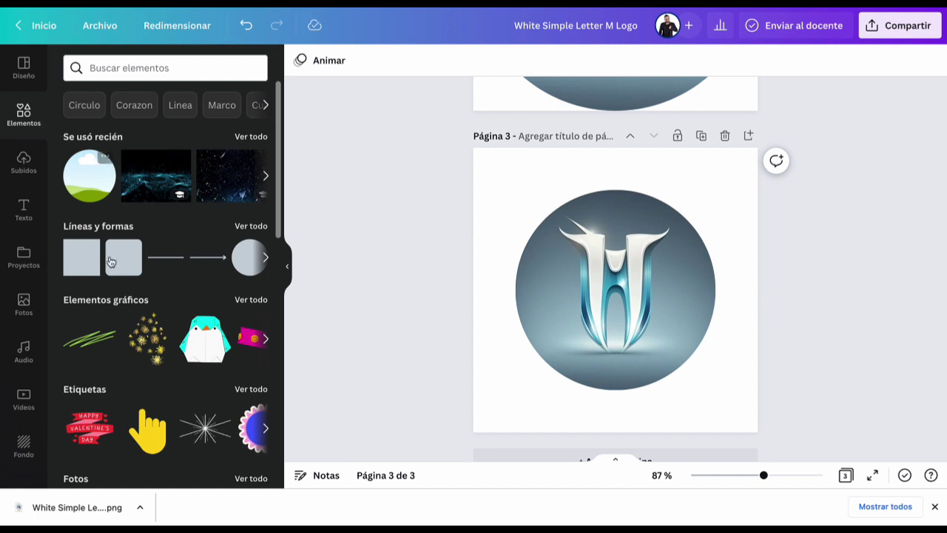
click(250, 271)
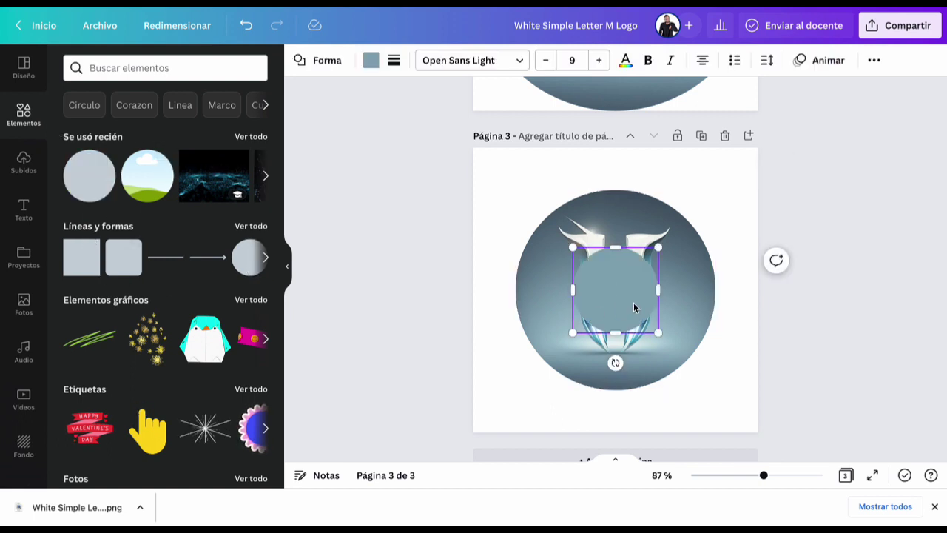
drag(633, 308, 552, 260)
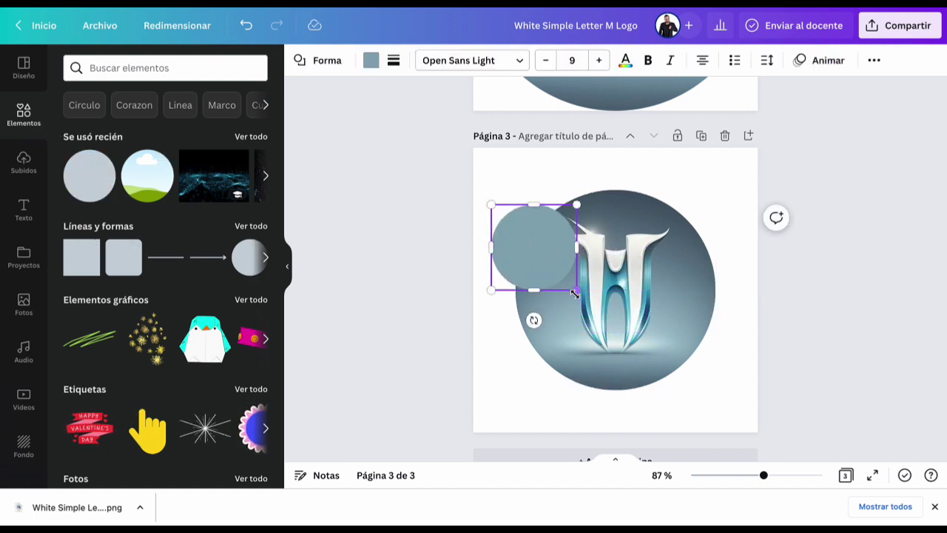
drag(576, 290, 698, 422)
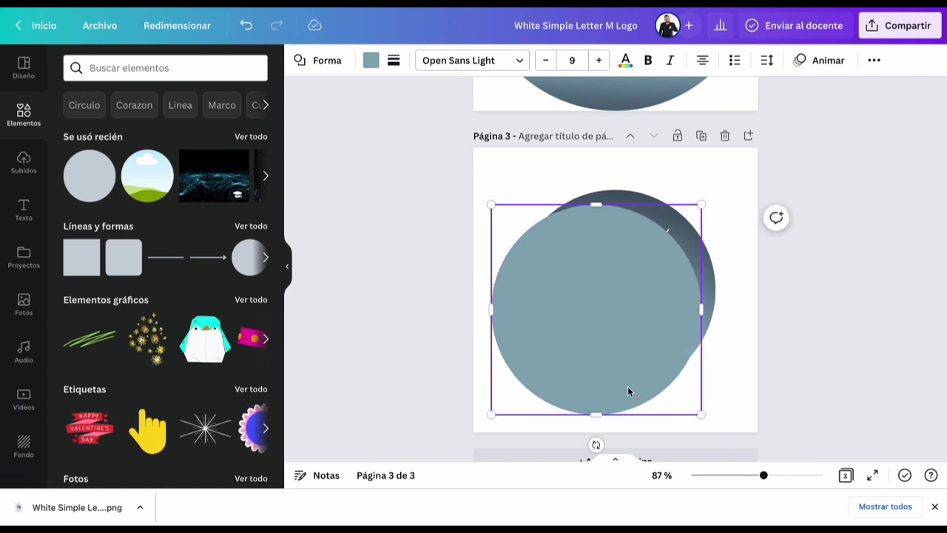
drag(629, 392, 640, 359)
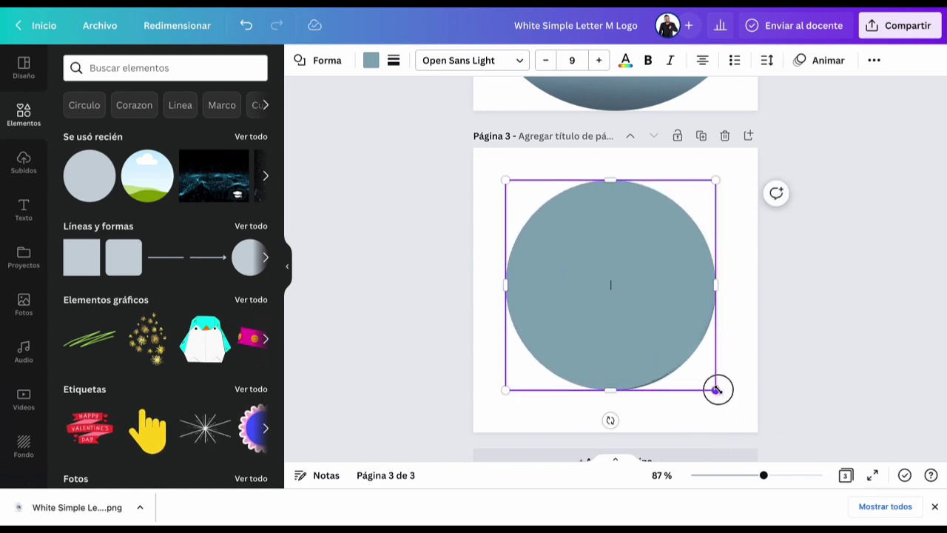
drag(718, 390, 749, 440)
drag(715, 406, 692, 367)
right_click(693, 370)
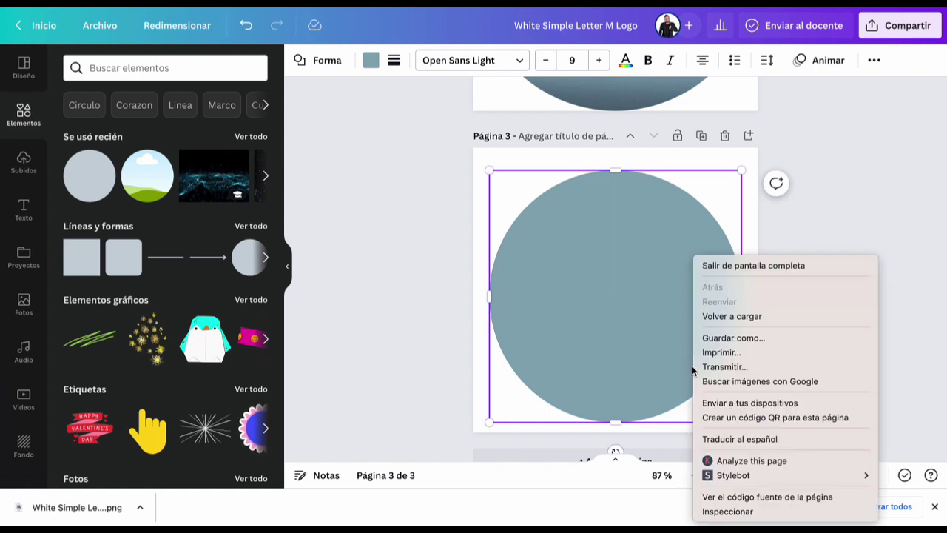
click(648, 243)
drag(642, 262, 641, 250)
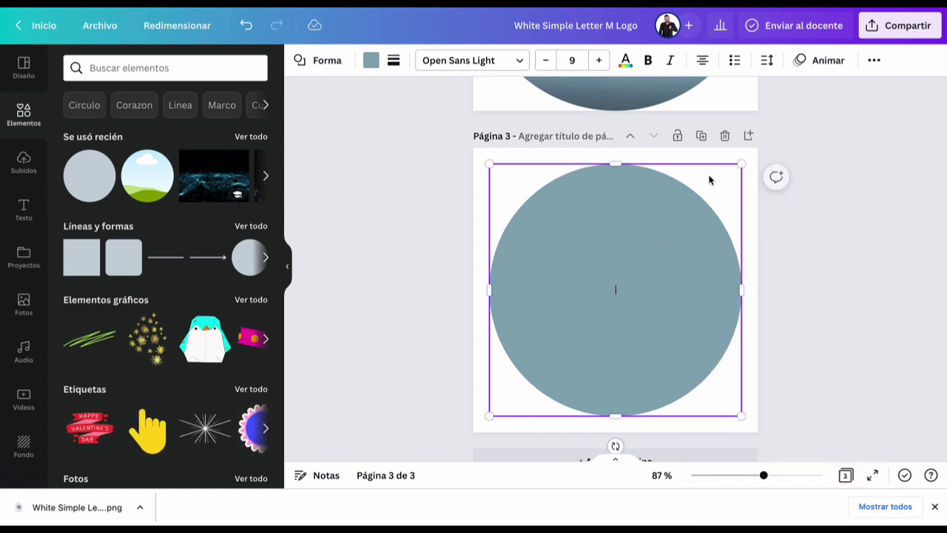
Step: Send the blue-grey circle behind the circular H-shaped tooth image so it forms an outer ring
click(874, 60)
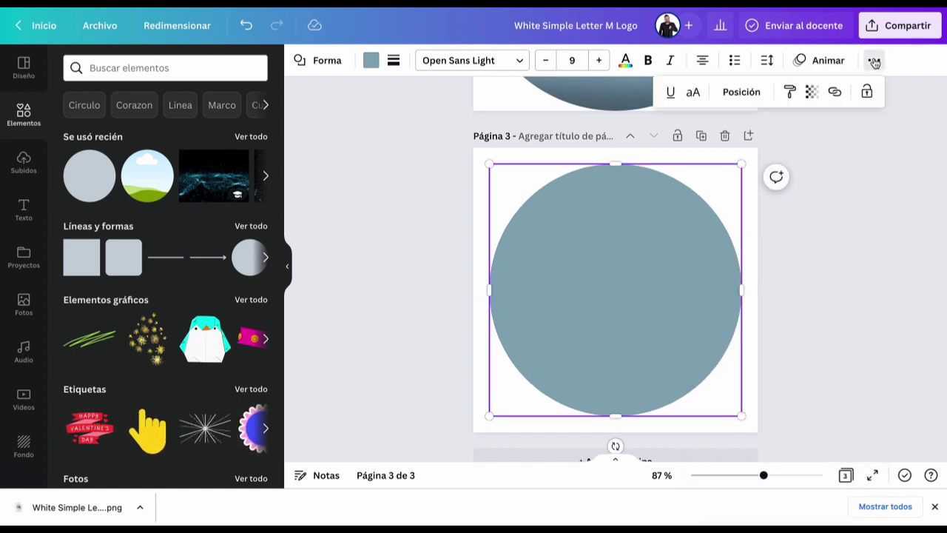
click(742, 92)
click(686, 132)
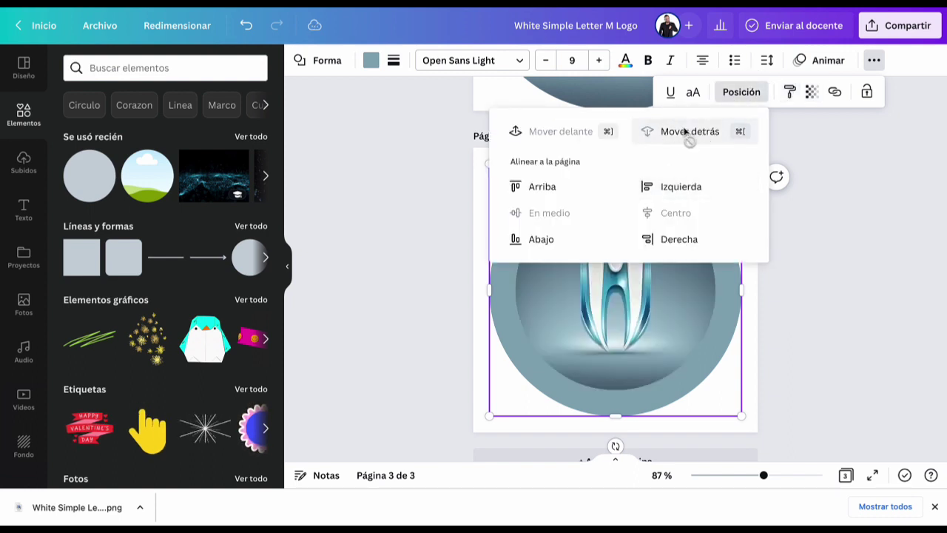
click(434, 231)
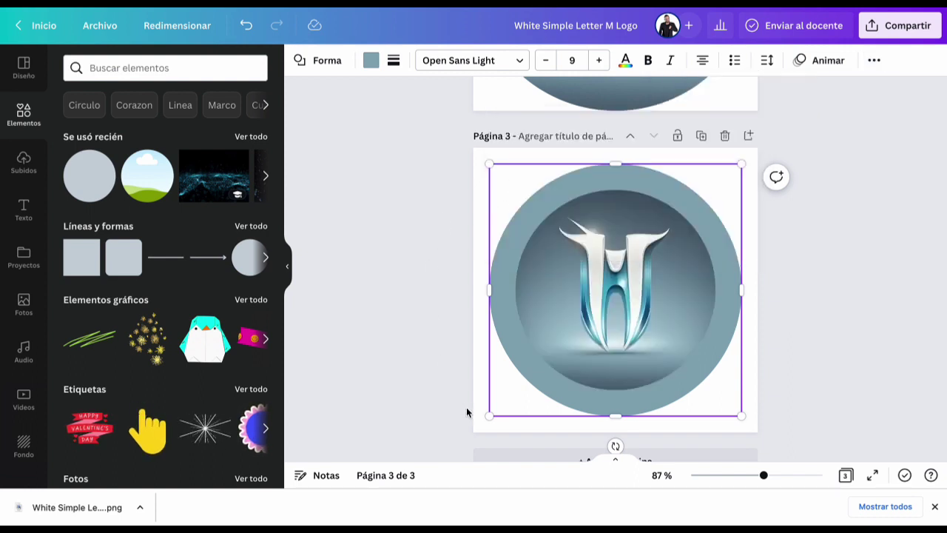
Step: Enlarge the ring circle to nearly the full page width and recentre it around the tooth image
drag(483, 419, 481, 422)
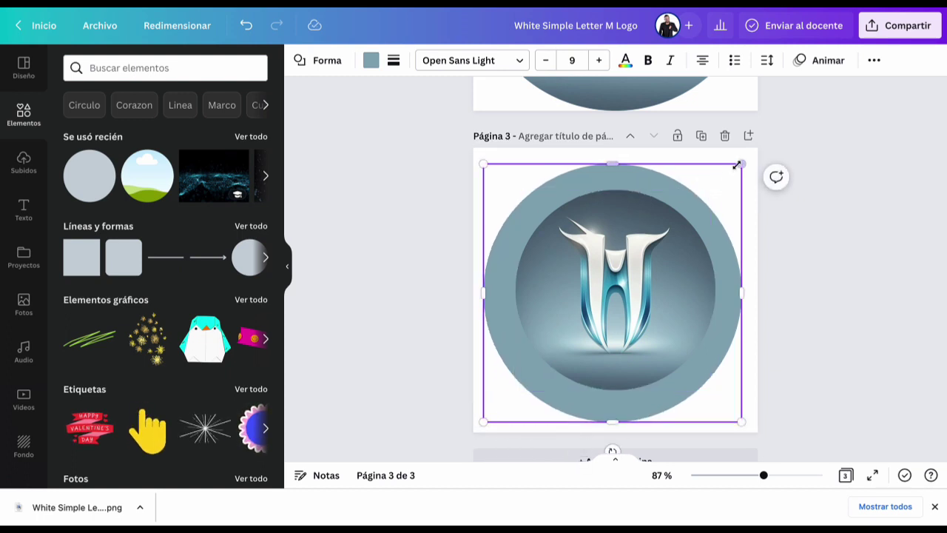
drag(741, 163, 749, 153)
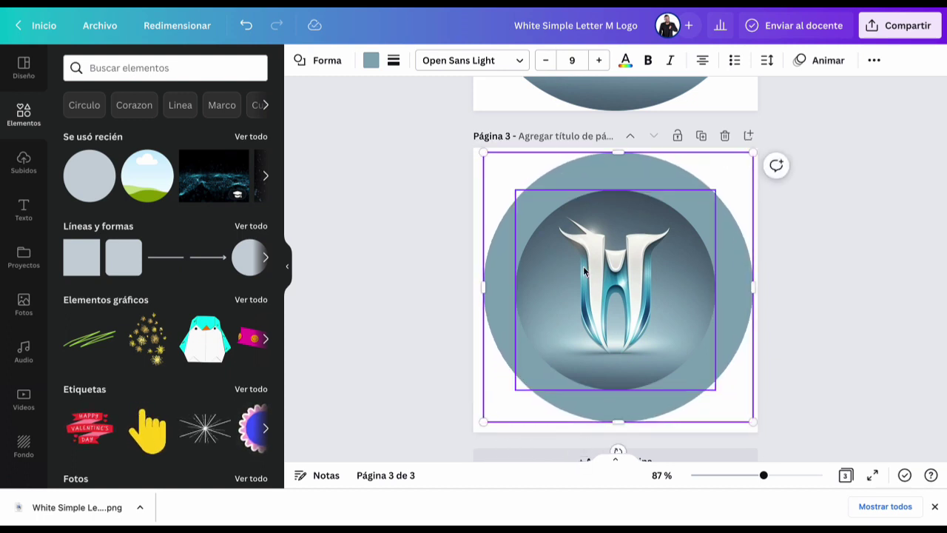
drag(587, 273, 579, 269)
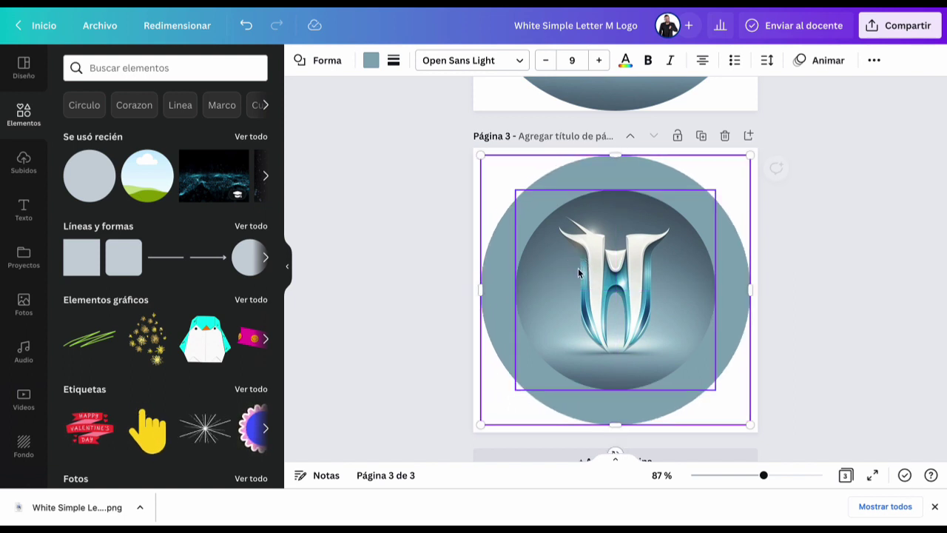
click(425, 258)
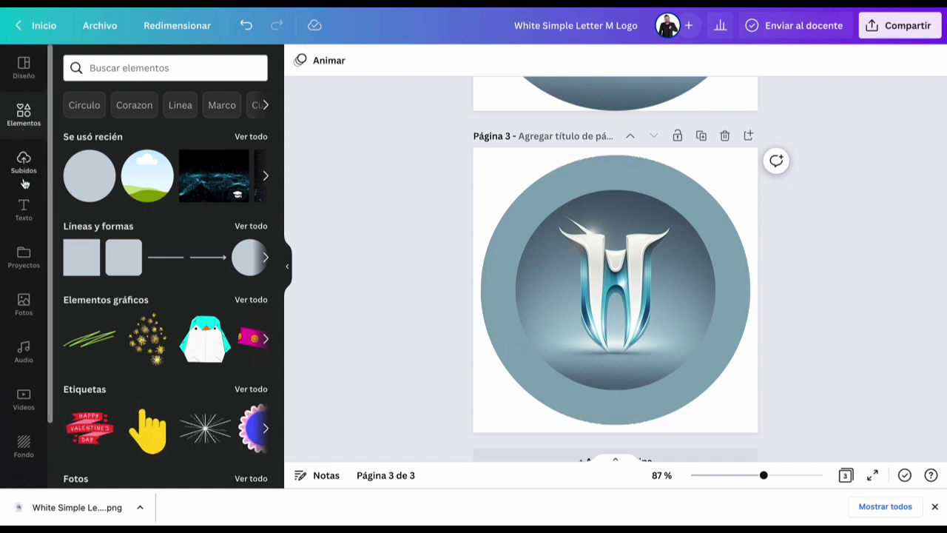
Step: Add a title reading "ODONTOLOGÍA INTEGRAL" over the ringed tooth logo
click(24, 210)
click(127, 178)
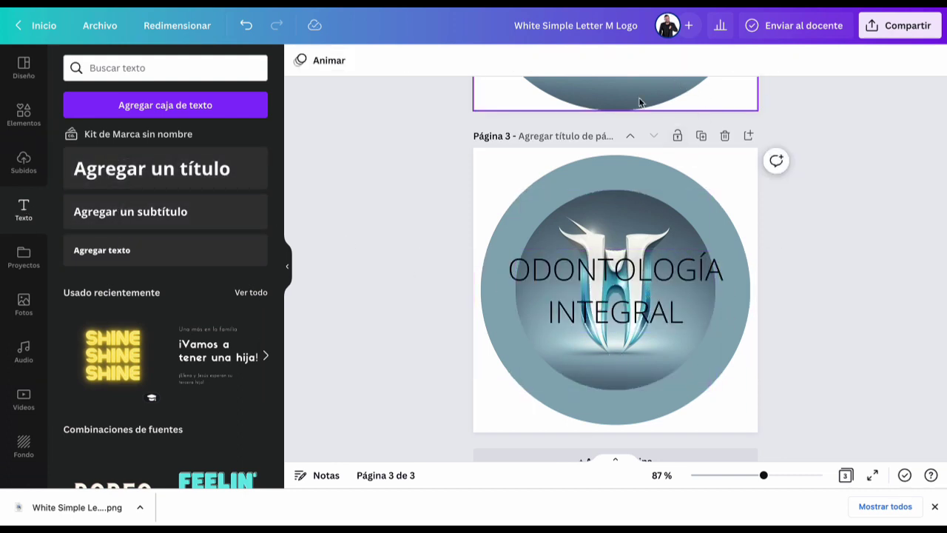
Step: Delete pages 1 and 2, keeping only the page with the ringed logo and title
scroll(544, 195, up, 3)
scroll(626, 173, up, 5)
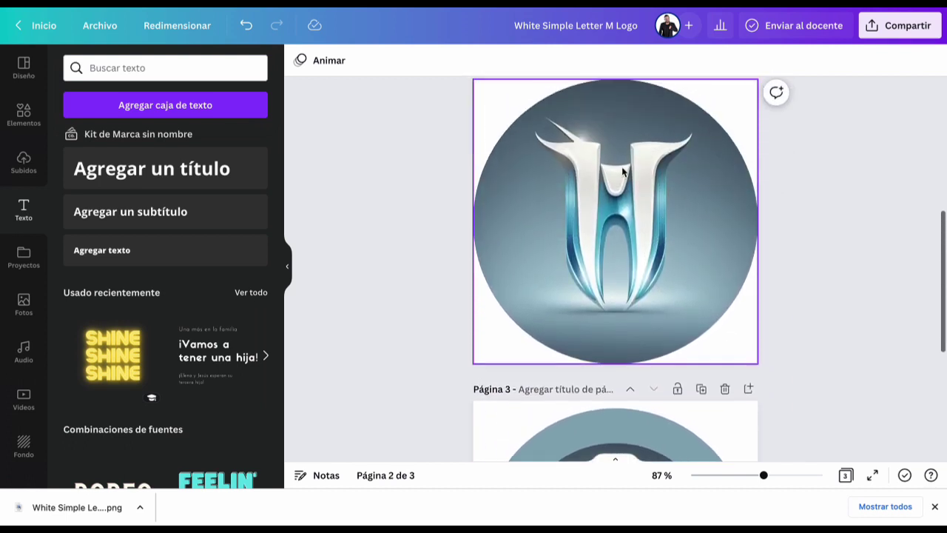
click(725, 170)
scroll(725, 138, up, 5)
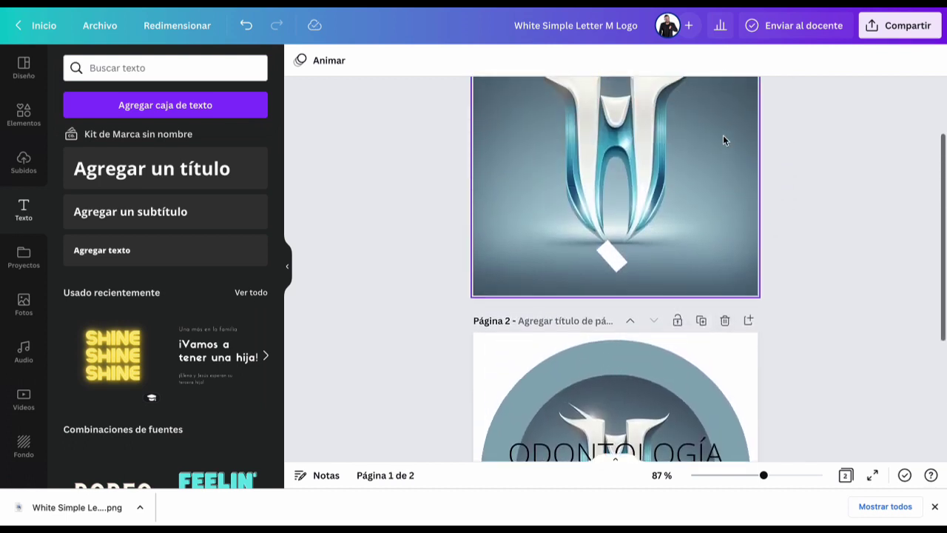
click(726, 102)
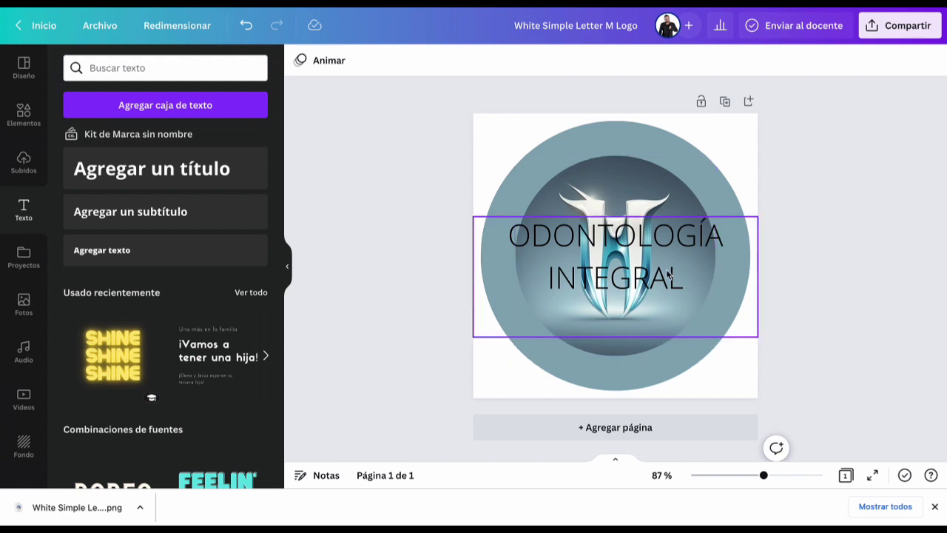
Step: Curve the ODONTOLOGÍA INTEGRAL text into an arc and set its font to Radnika Next Condensed
click(668, 274)
click(690, 62)
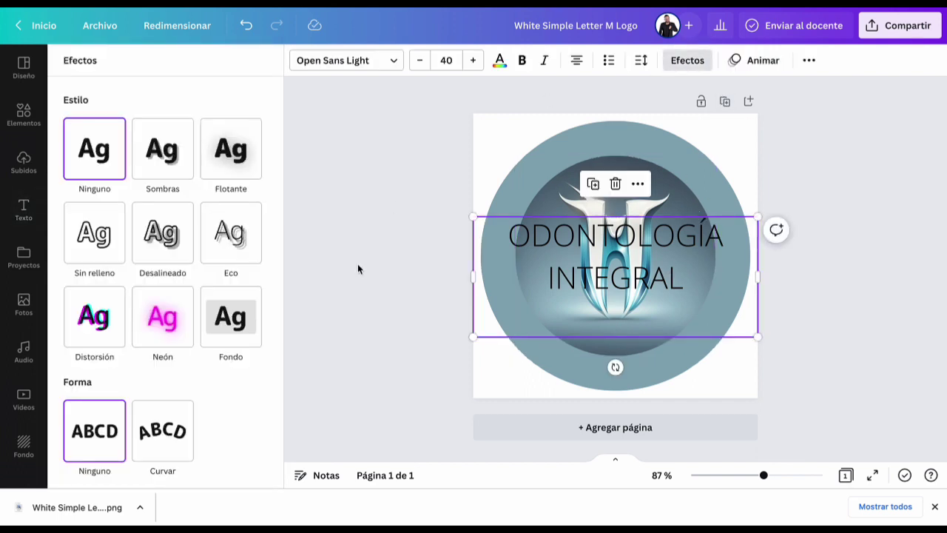
click(163, 431)
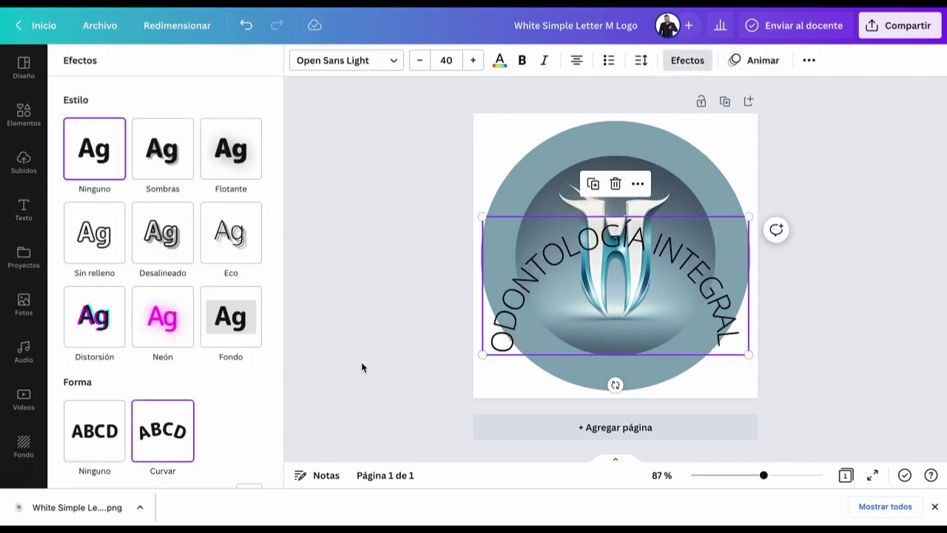
click(340, 65)
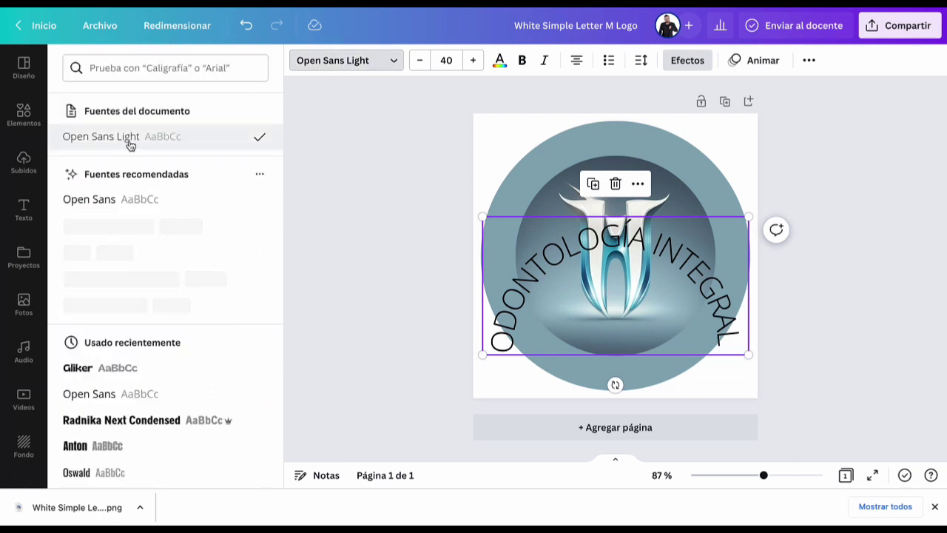
click(125, 419)
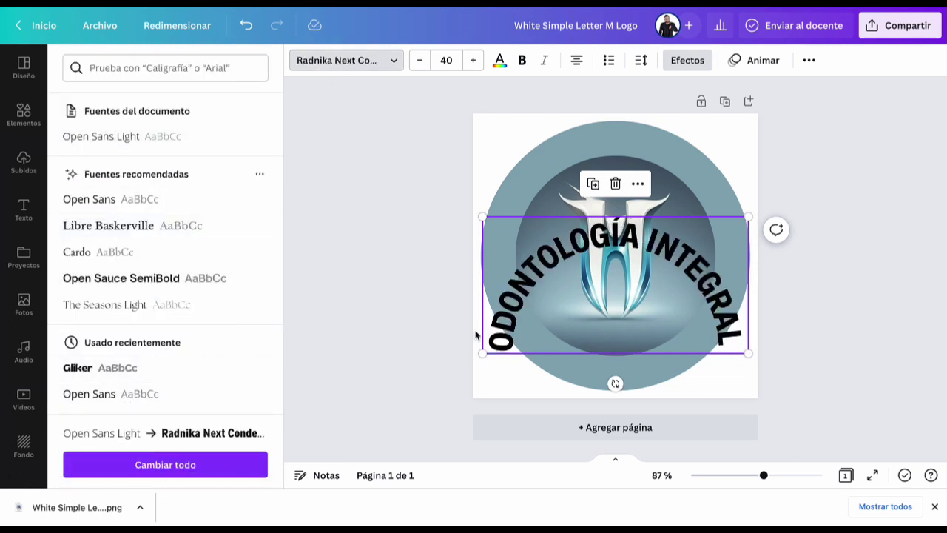
click(379, 326)
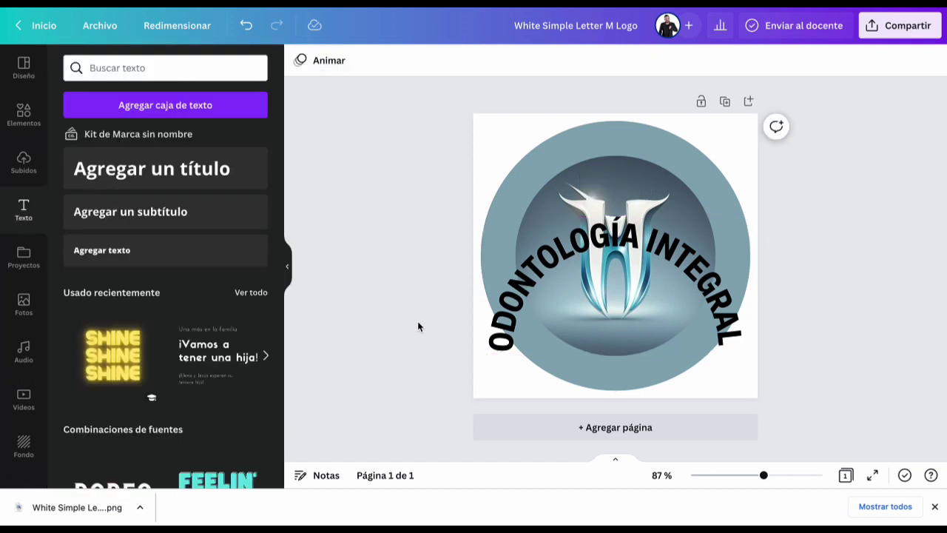
Step: Move the curved ODONTOLOGÍA INTEGRAL text up onto the upper half of the ring
click(518, 325)
drag(502, 334, 501, 241)
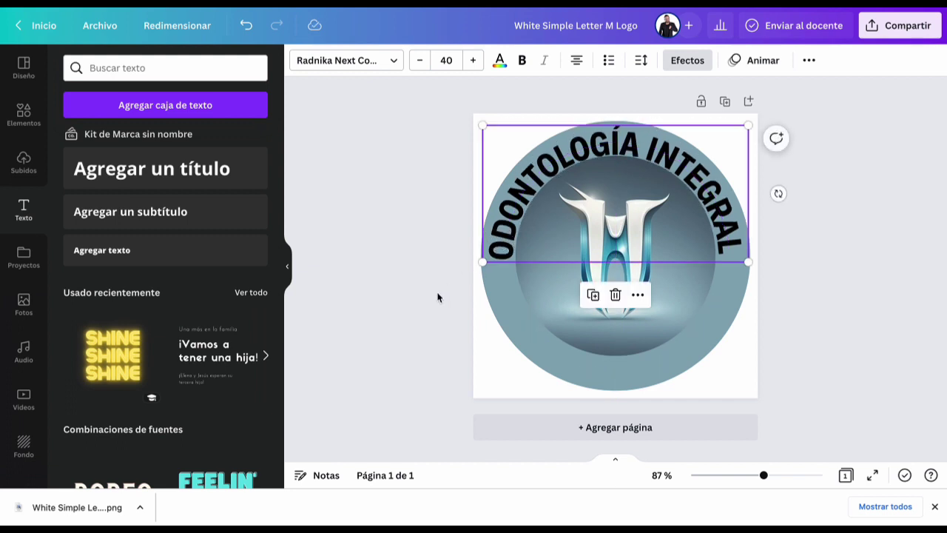
click(380, 329)
Step: Reduce the font size of the curved ODONTOLOGÍA INTEGRAL text to 33
click(498, 235)
click(421, 62)
click(421, 62)
click(421, 63)
click(421, 63)
click(421, 63)
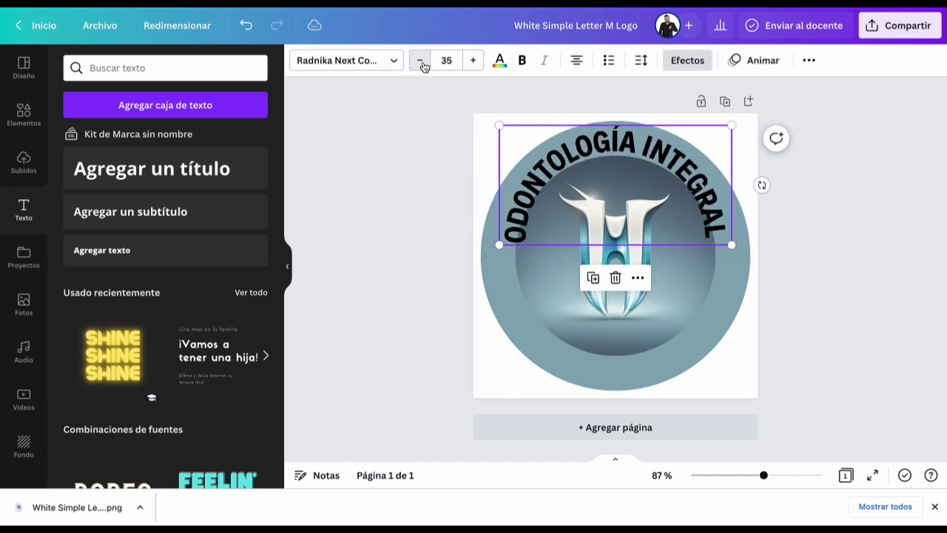
click(422, 64)
click(421, 64)
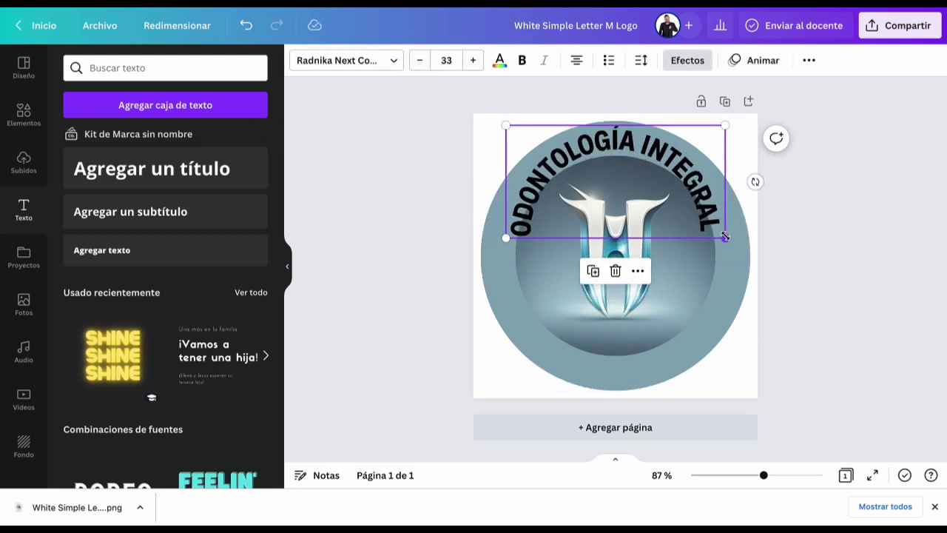
Step: Enlarge the curved text to size 39.9 centred on the ring, and slightly shrink the tooth image so the lettering fits the band
drag(725, 235, 740, 259)
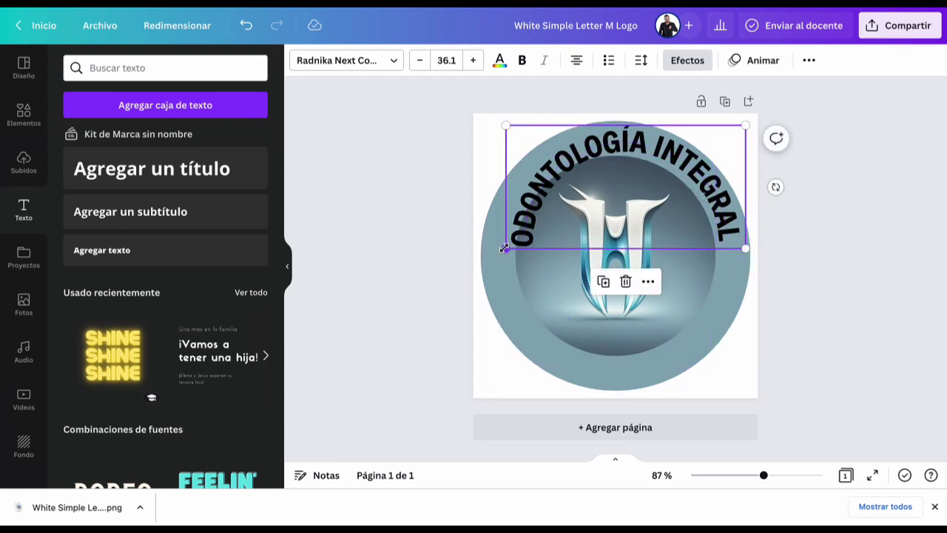
drag(503, 248, 481, 264)
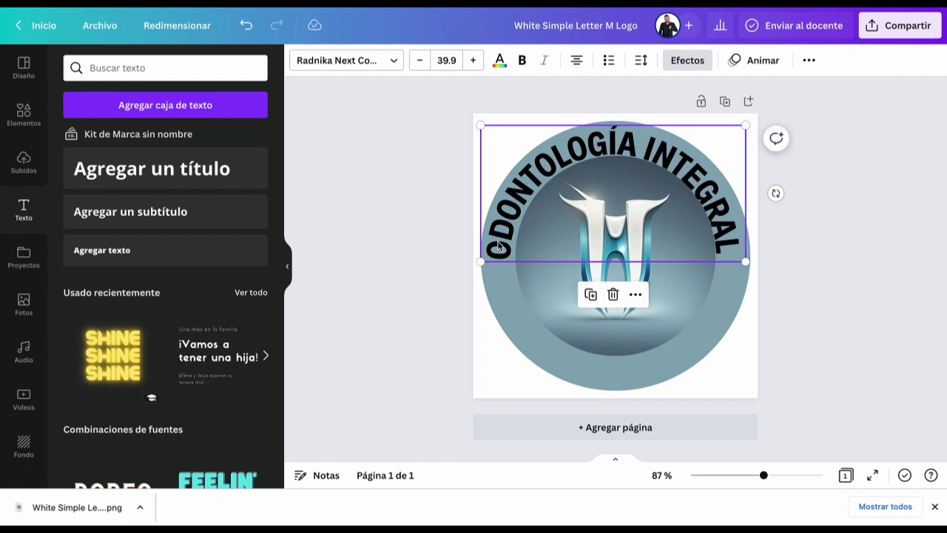
drag(502, 227, 504, 235)
Step: Recolour the ring black and the curved ODONTOLOGÍA INTEGRAL text with the first blue-grey from the photo palette
click(370, 66)
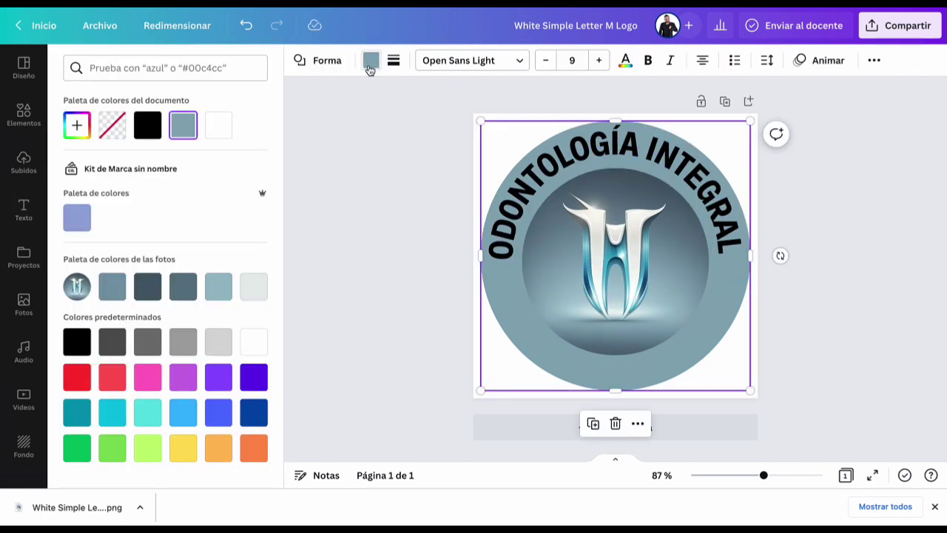
click(148, 126)
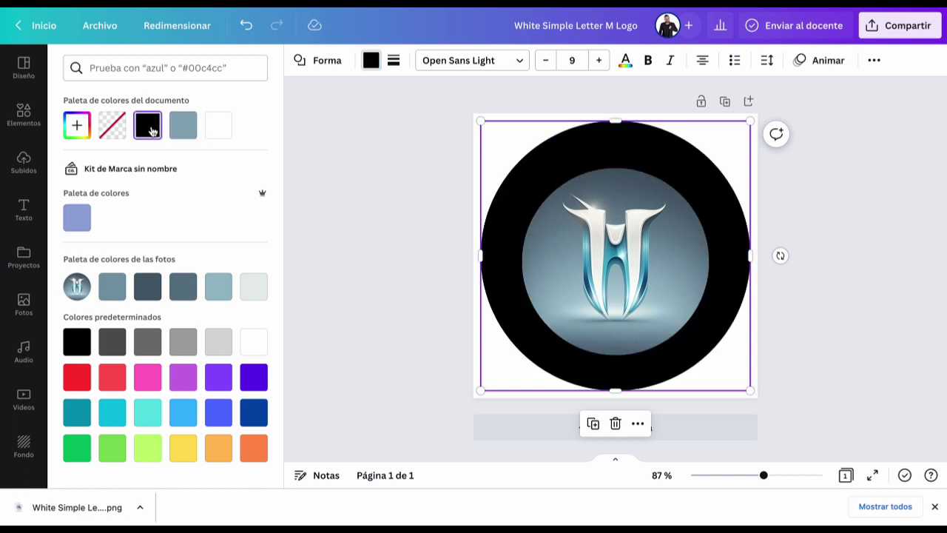
click(524, 184)
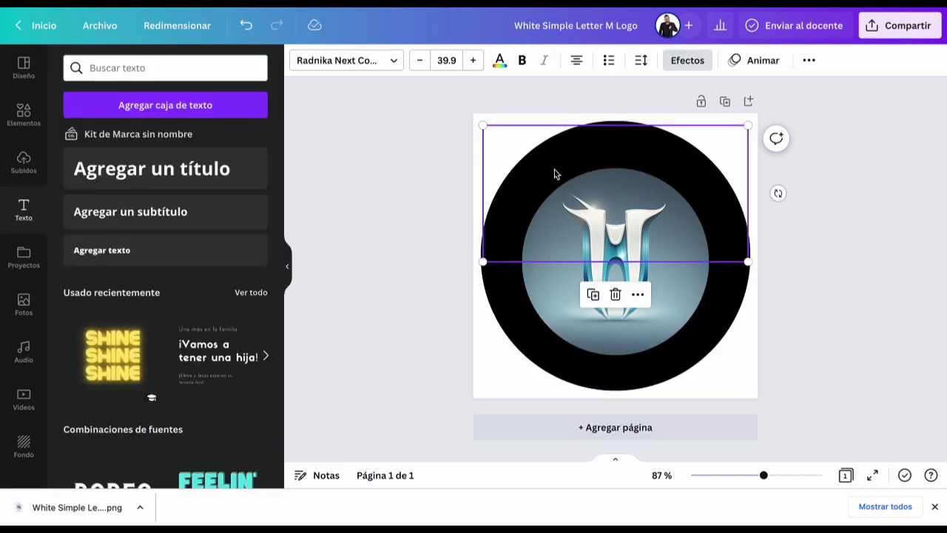
click(501, 60)
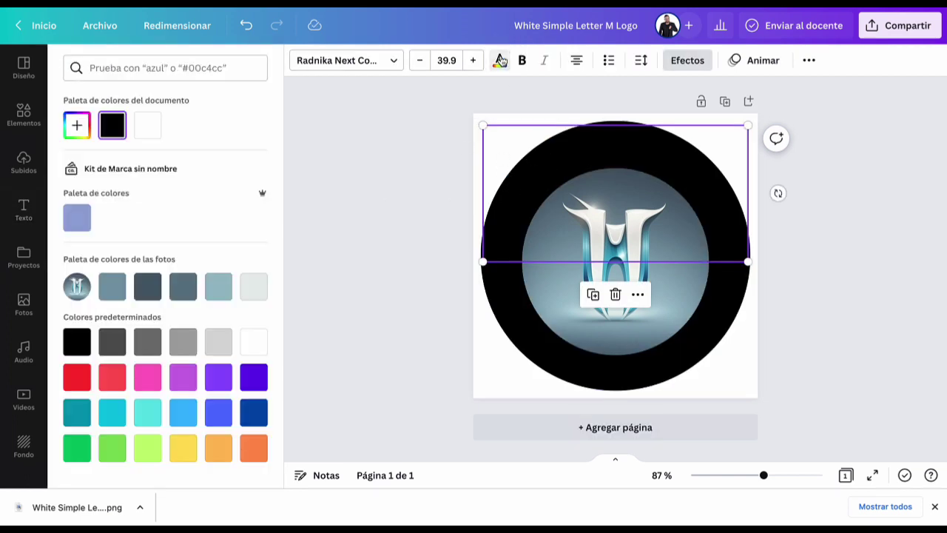
click(111, 287)
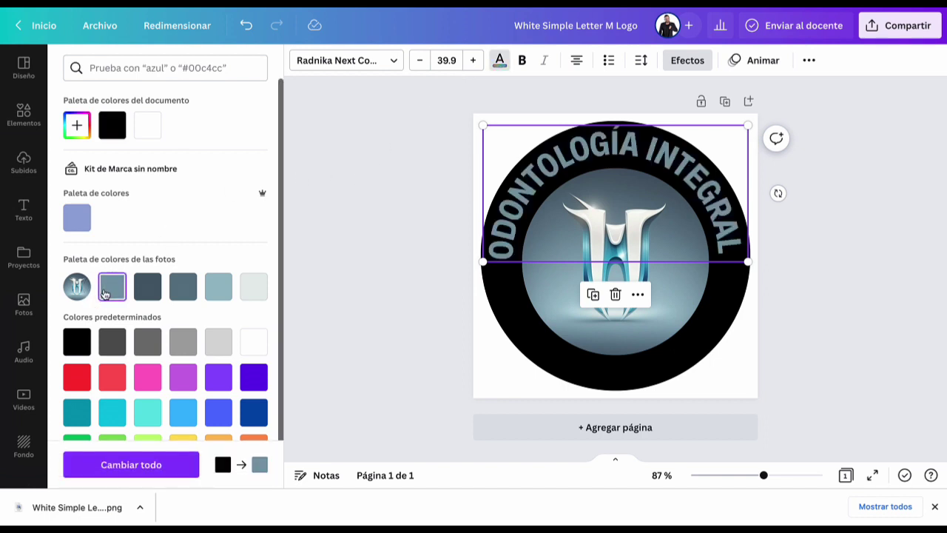
click(320, 280)
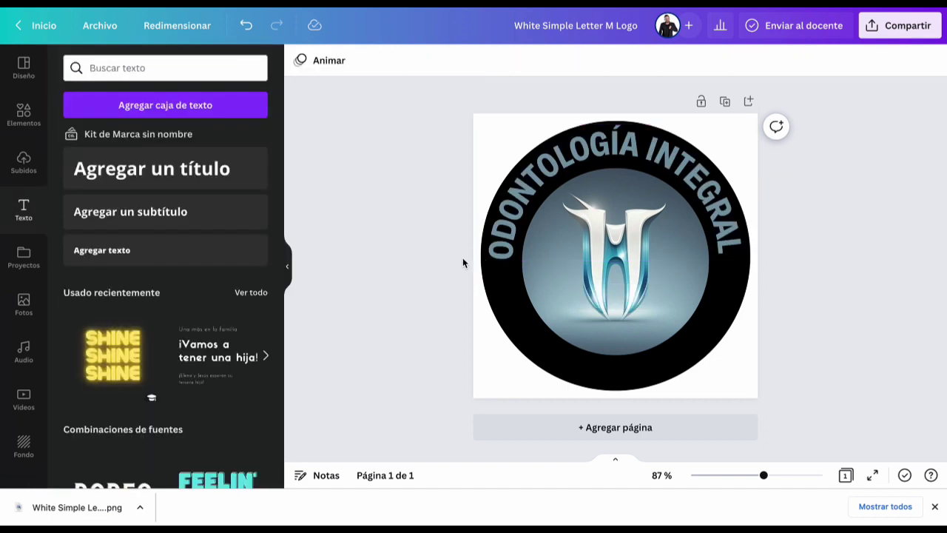
click(497, 252)
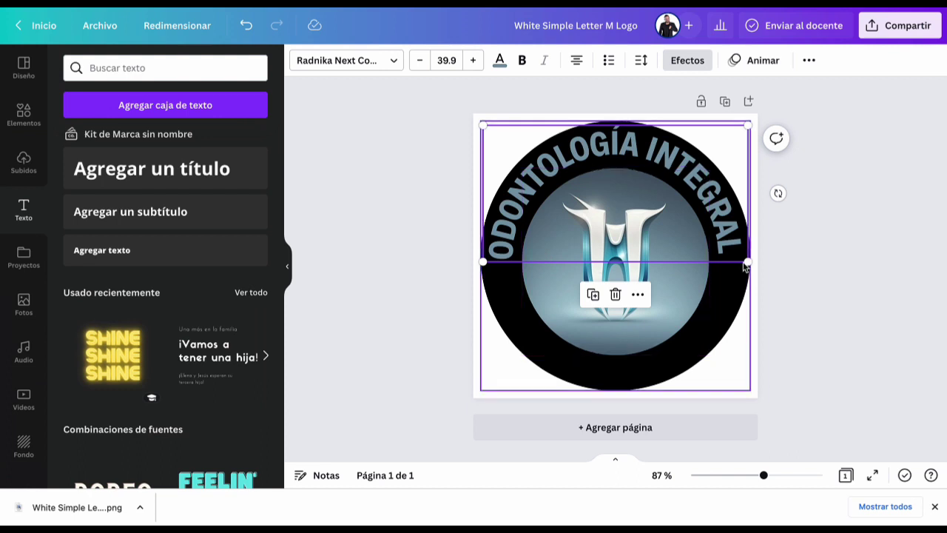
click(916, 402)
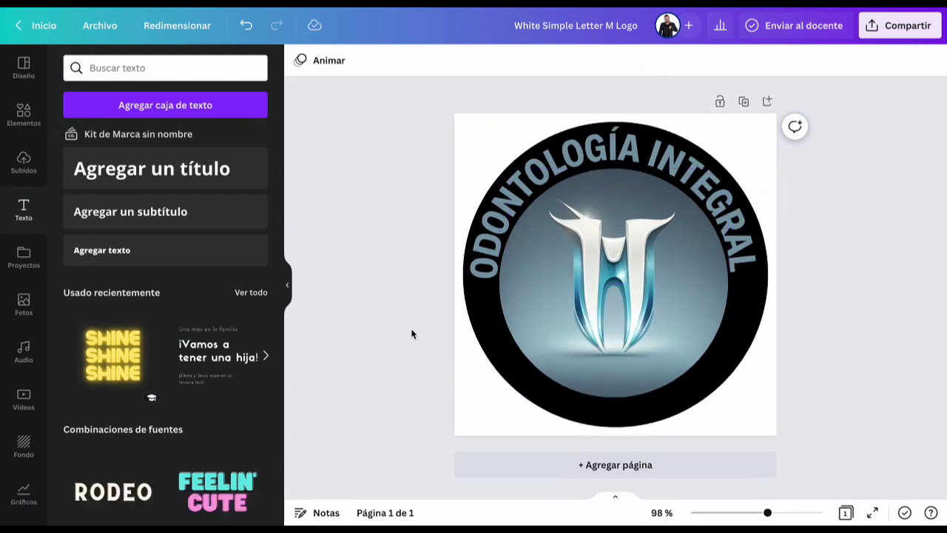
Step: Download the logo as a 500 × 500 px PNG with a transparent background and open the downloaded file
click(895, 28)
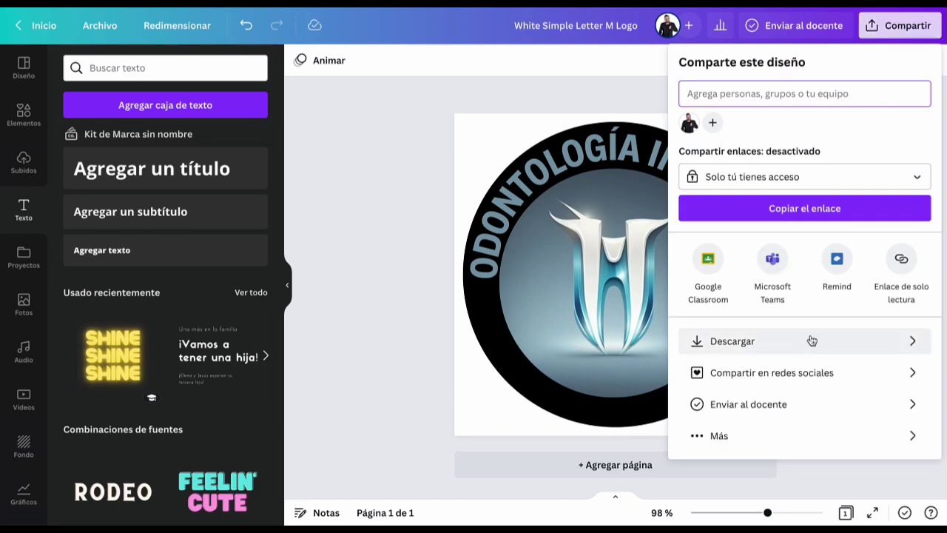
click(372, 301)
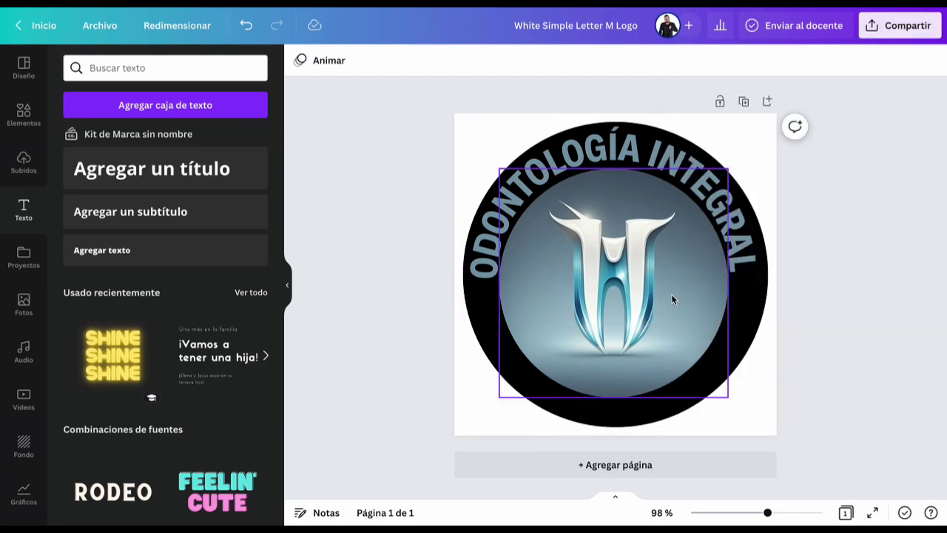
click(892, 28)
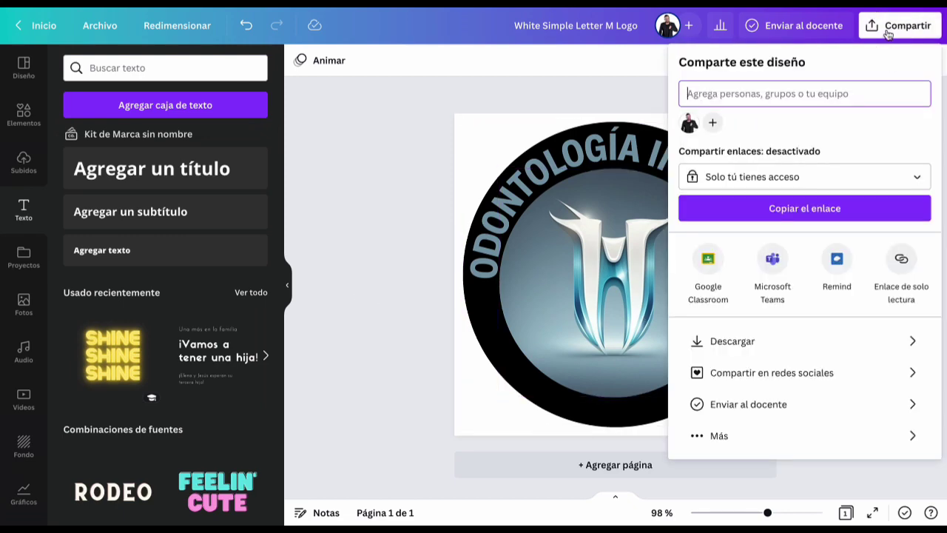
click(882, 343)
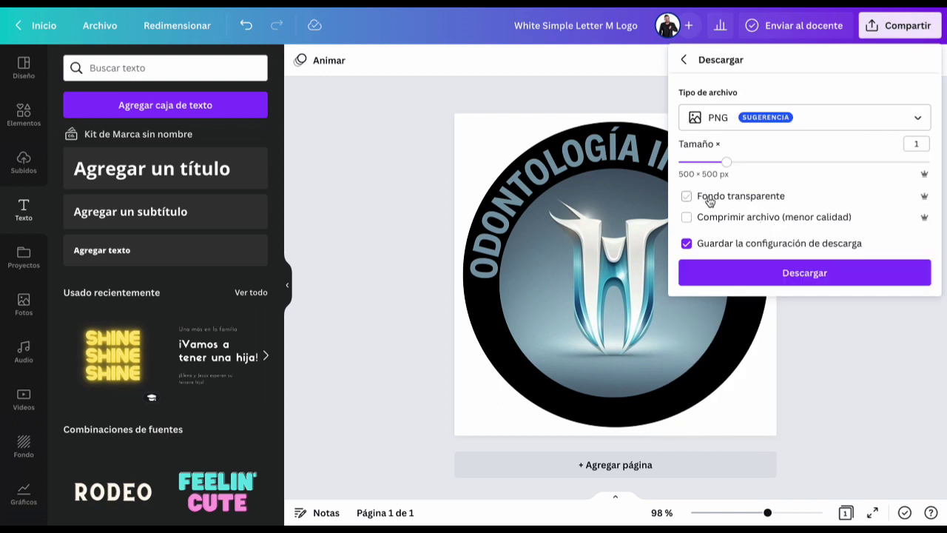
click(750, 271)
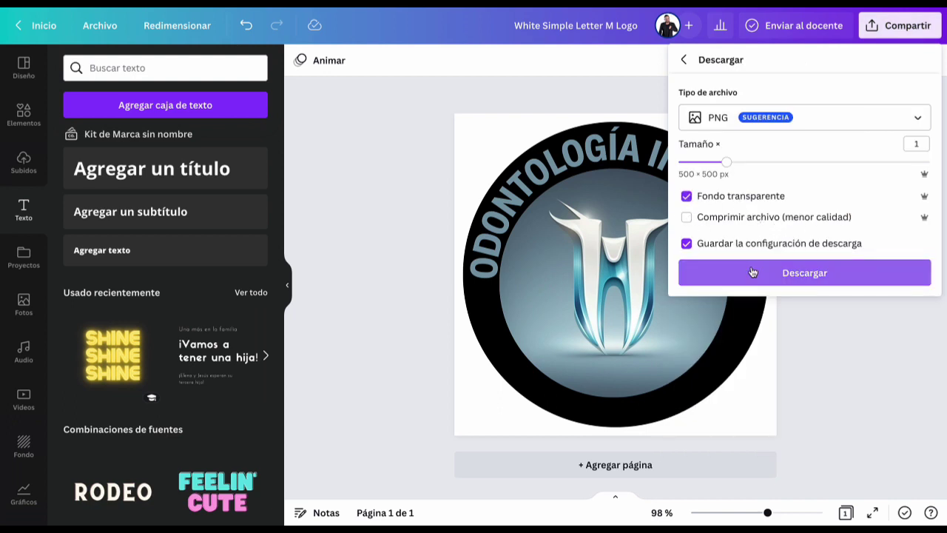
click(752, 272)
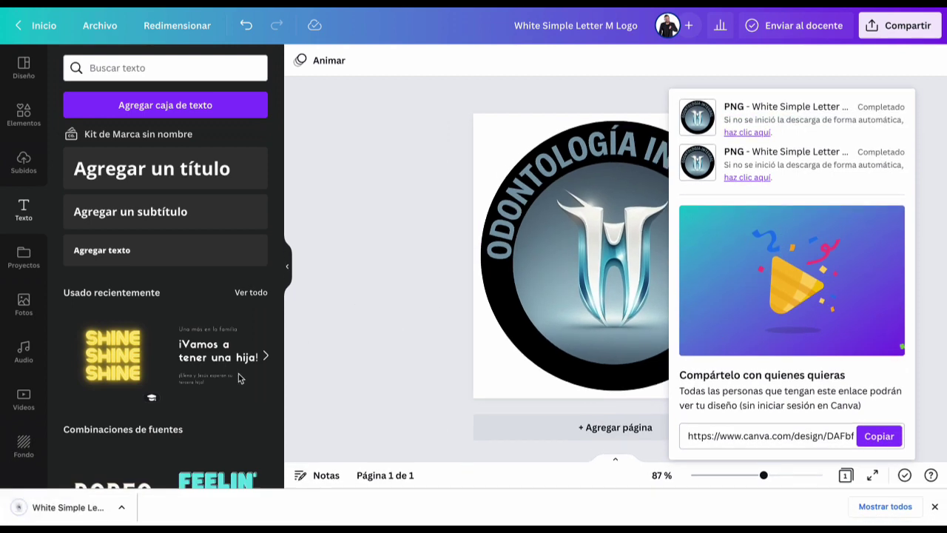
click(81, 513)
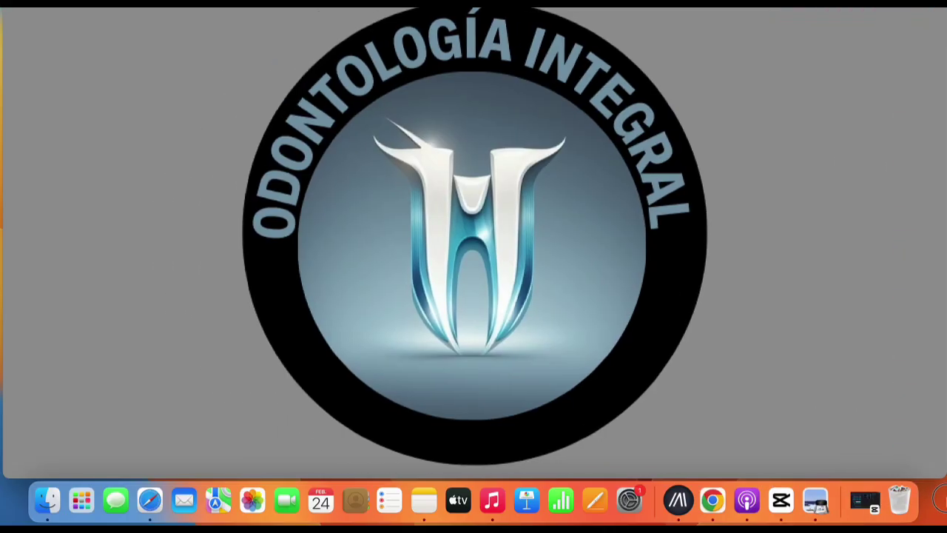